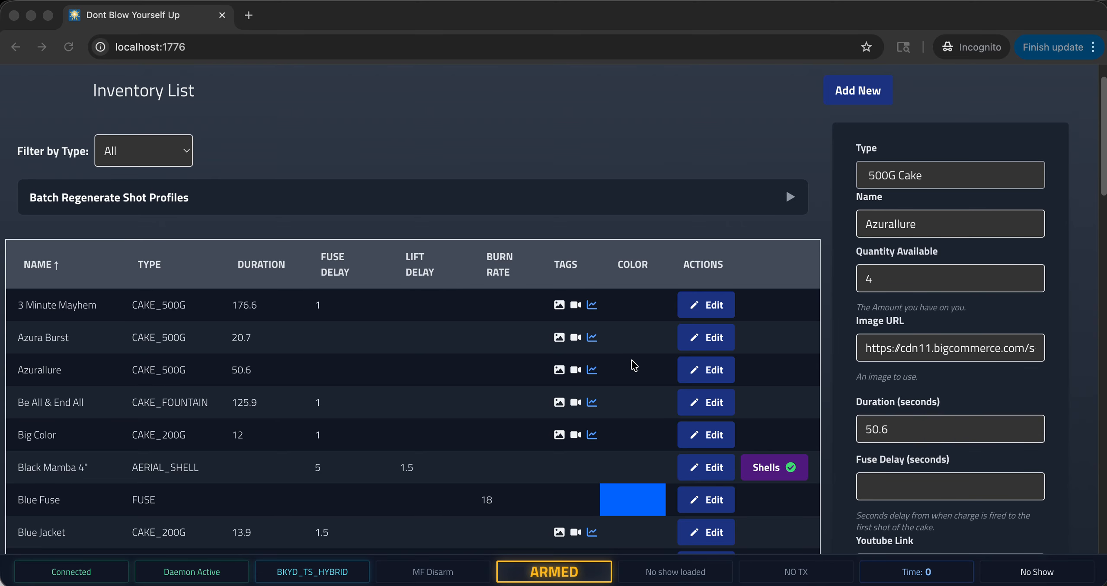
scroll(478, 331, down, 2)
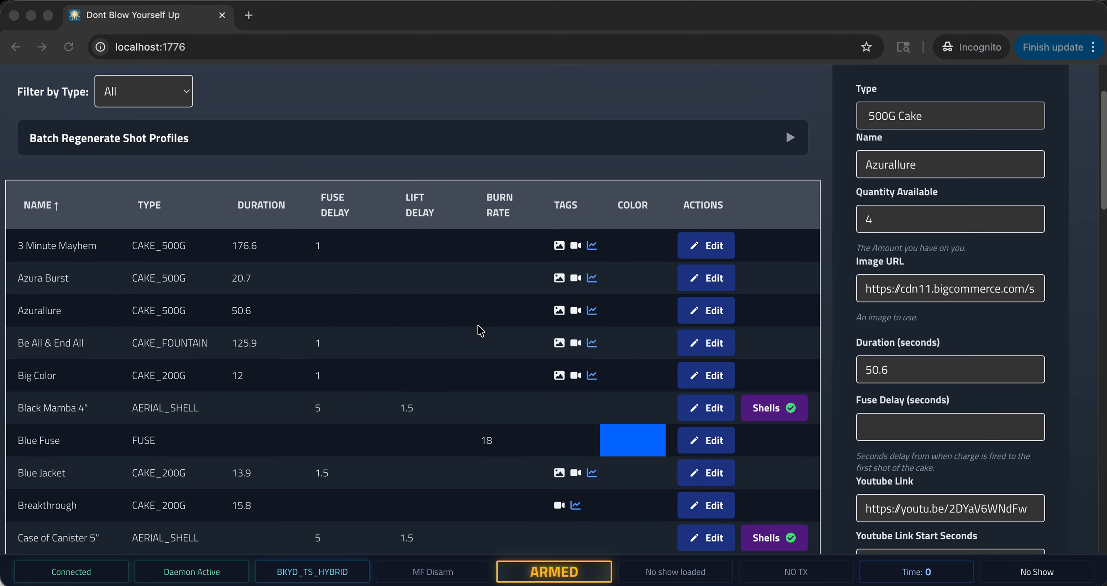
scroll(484, 316, up, 1)
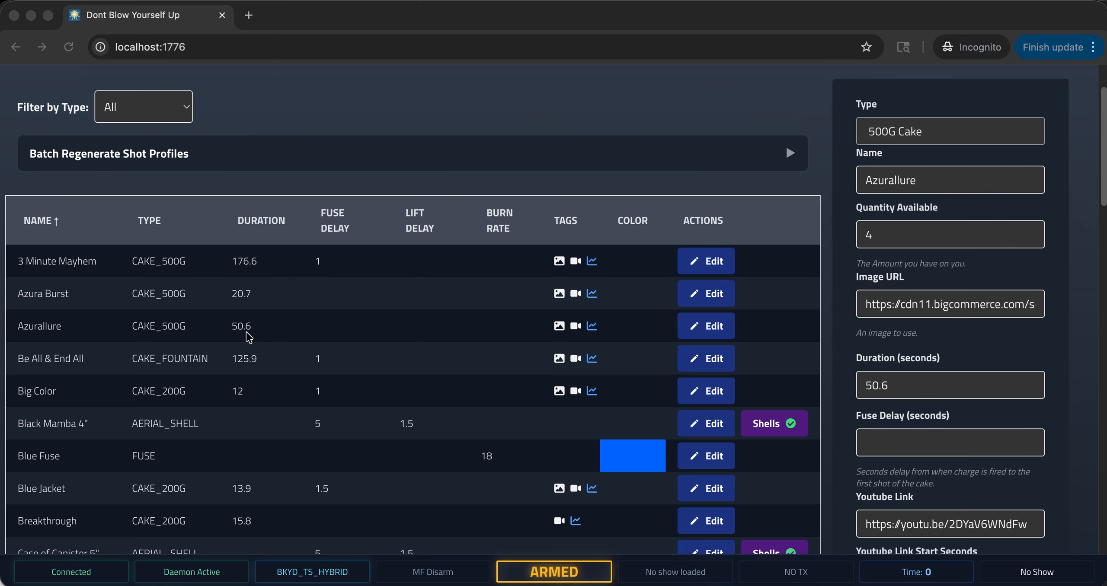
click(352, 326)
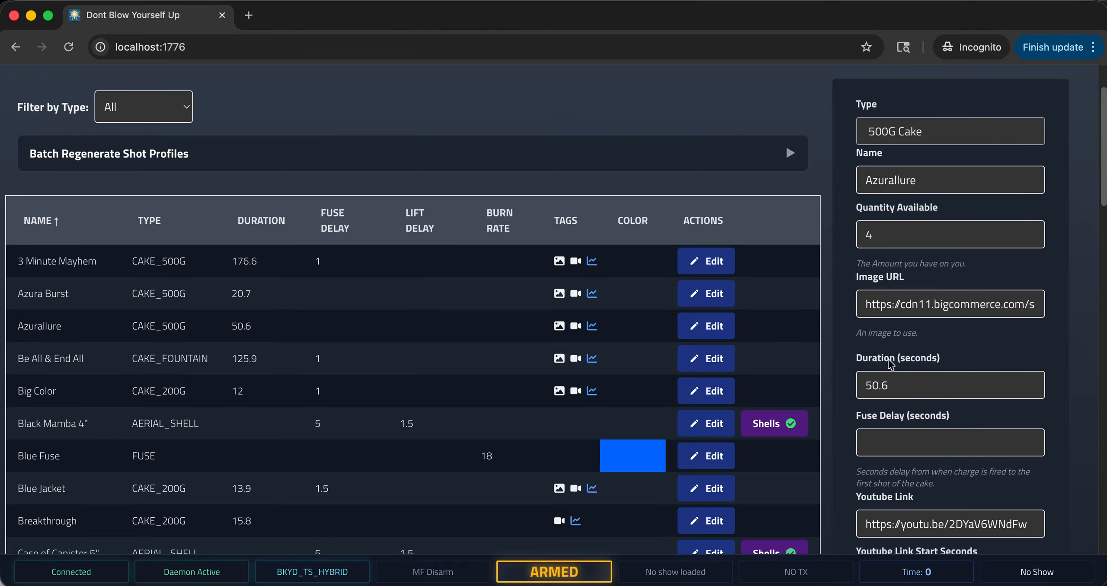
scroll(889, 365, down, 3)
scroll(904, 362, up, 4)
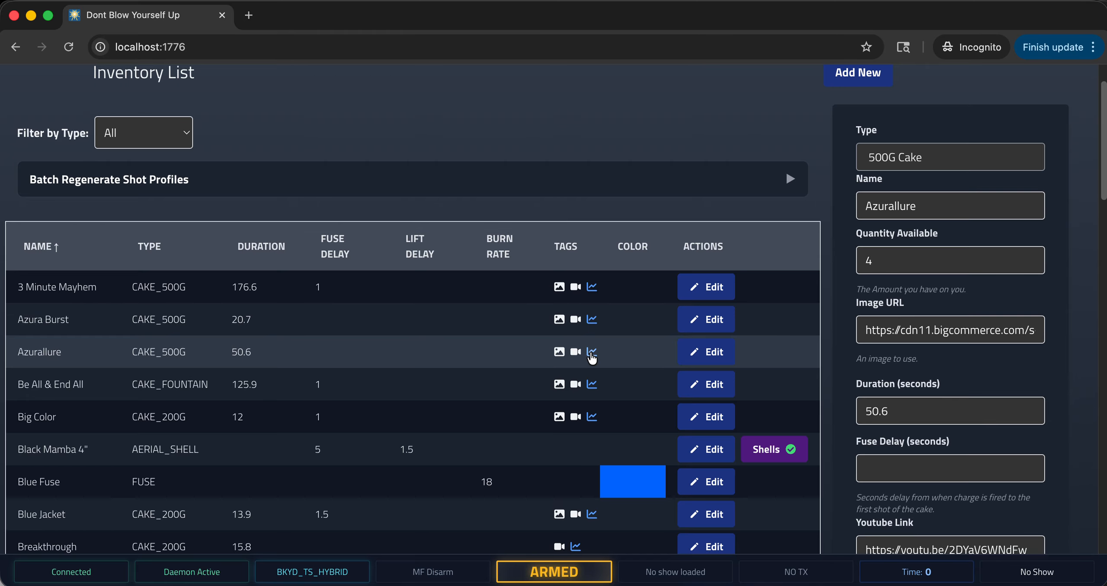
scroll(605, 361, down, 5)
scroll(625, 373, up, 5)
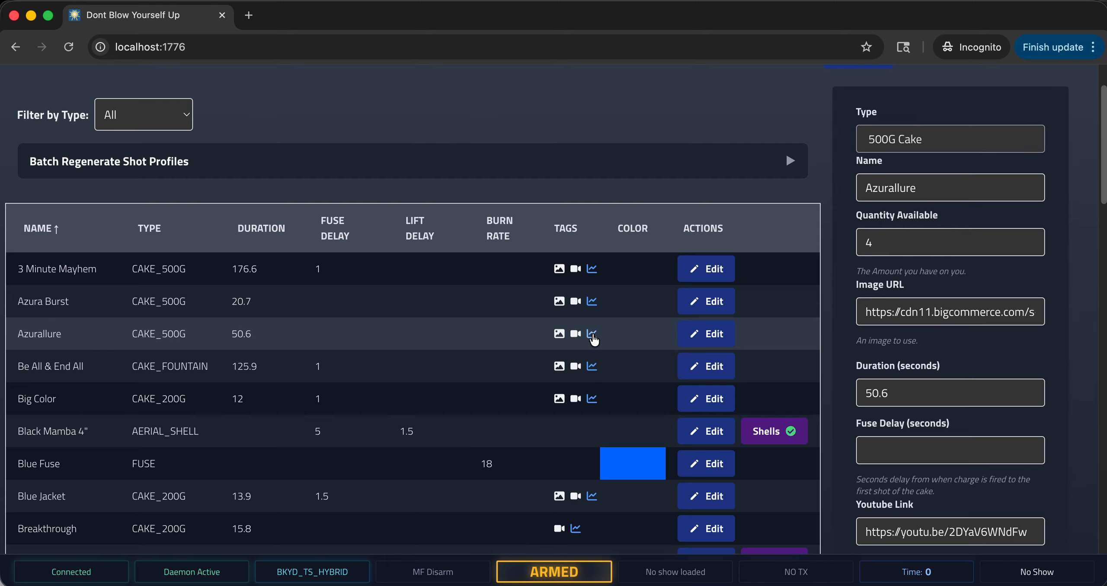
Review the shot profile of the Azurallure cake through its last shot and close the profile editor.
click(592, 334)
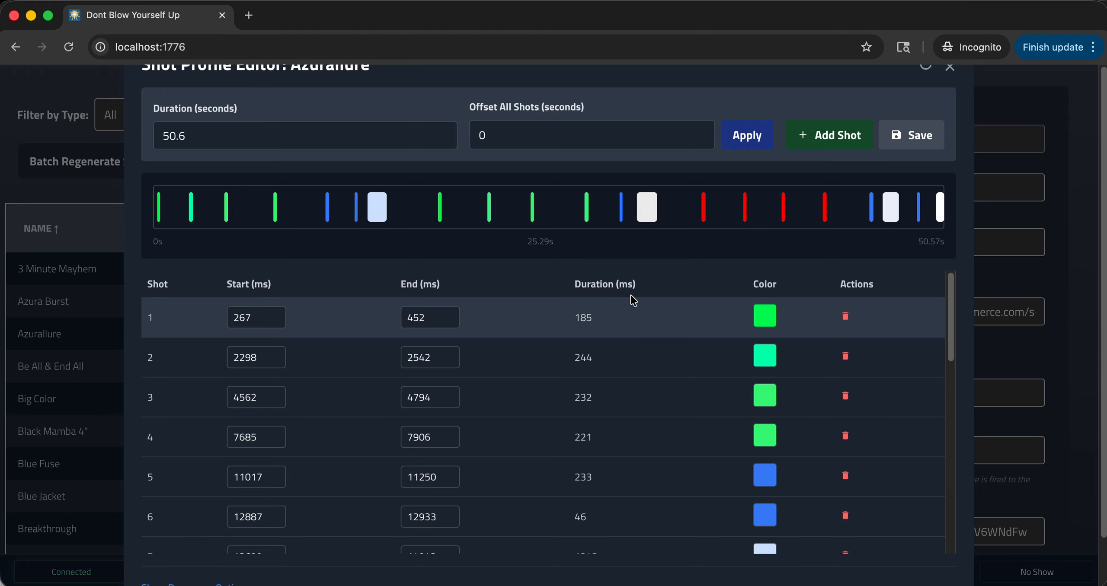
scroll(942, 345, down, 4)
scroll(938, 345, down, 10)
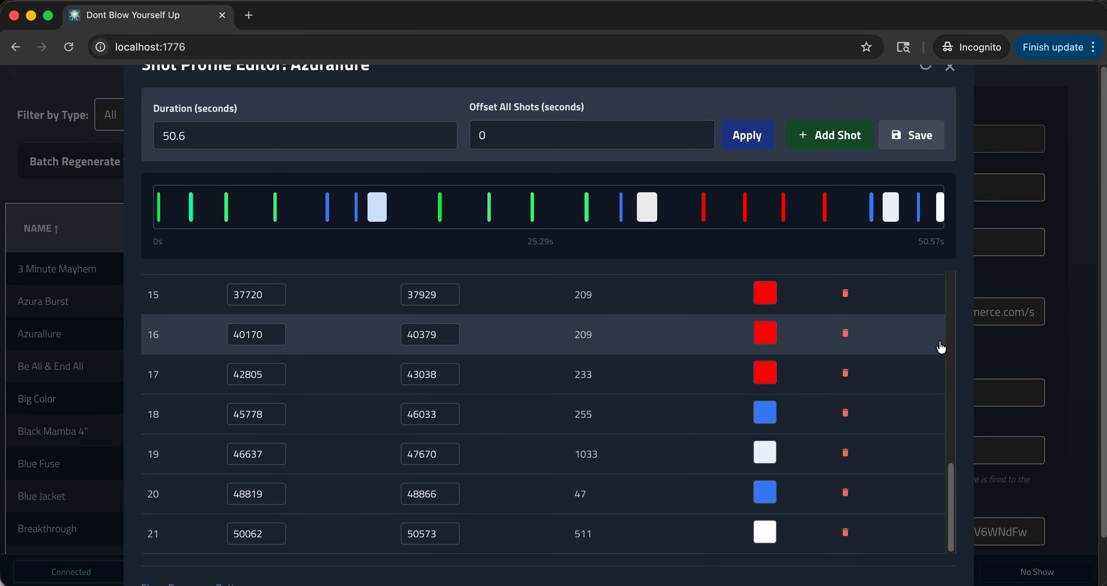
scroll(939, 353, up, 13)
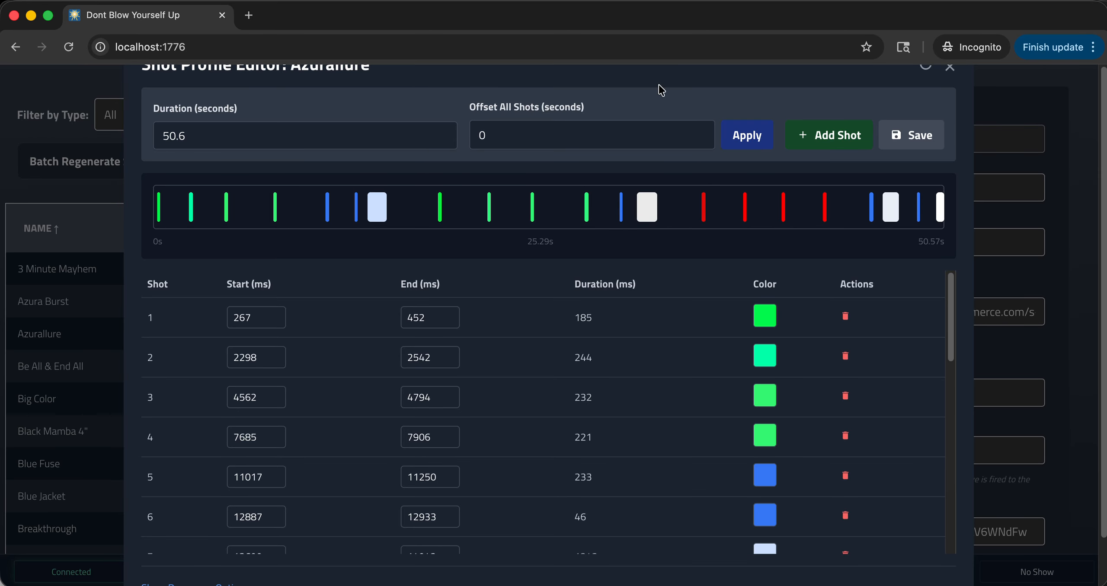
click(950, 67)
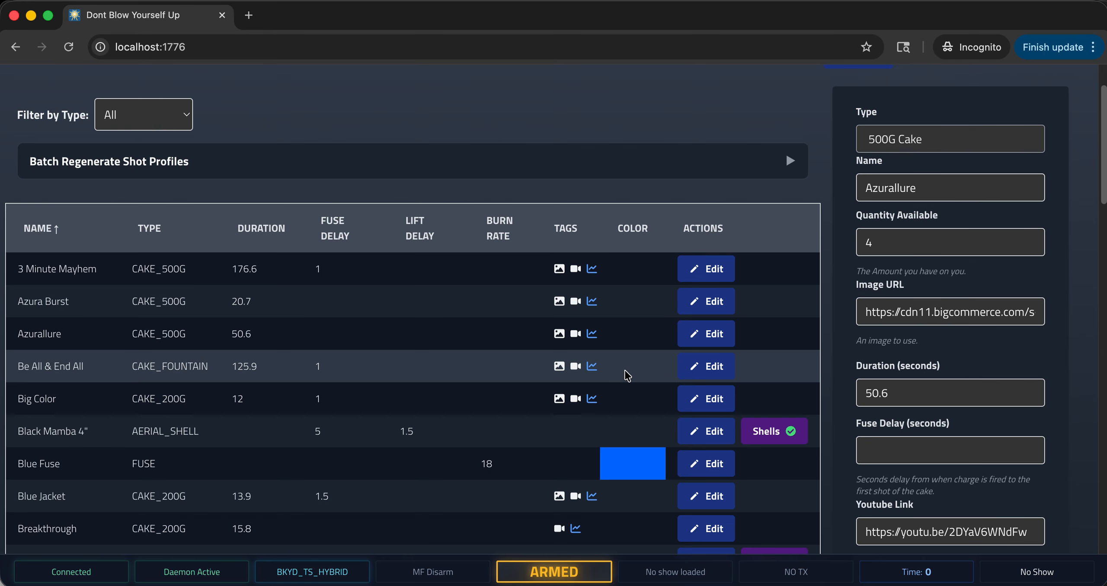
click(591, 334)
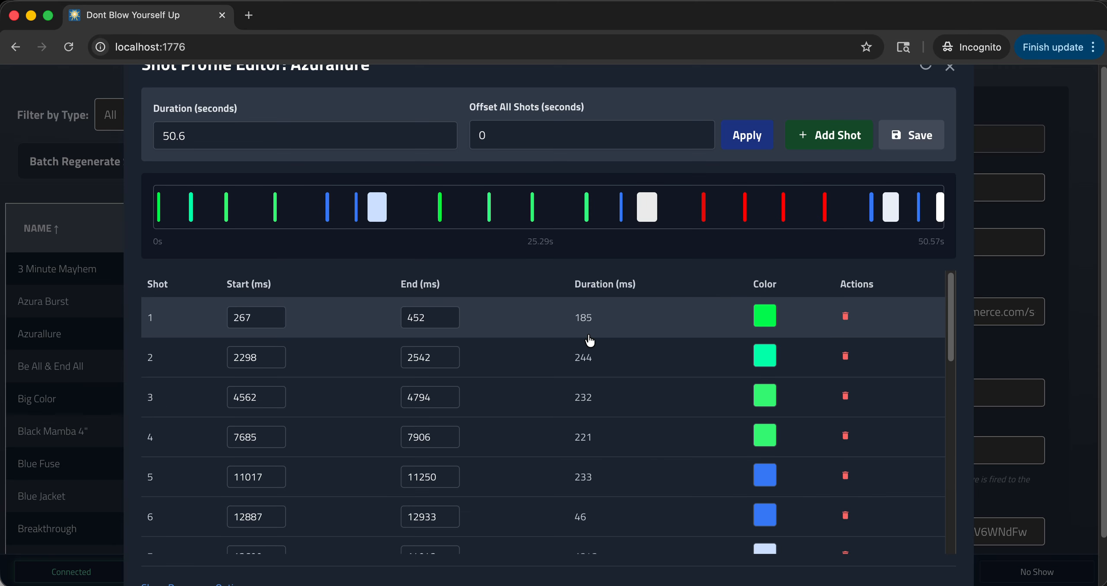
click(950, 68)
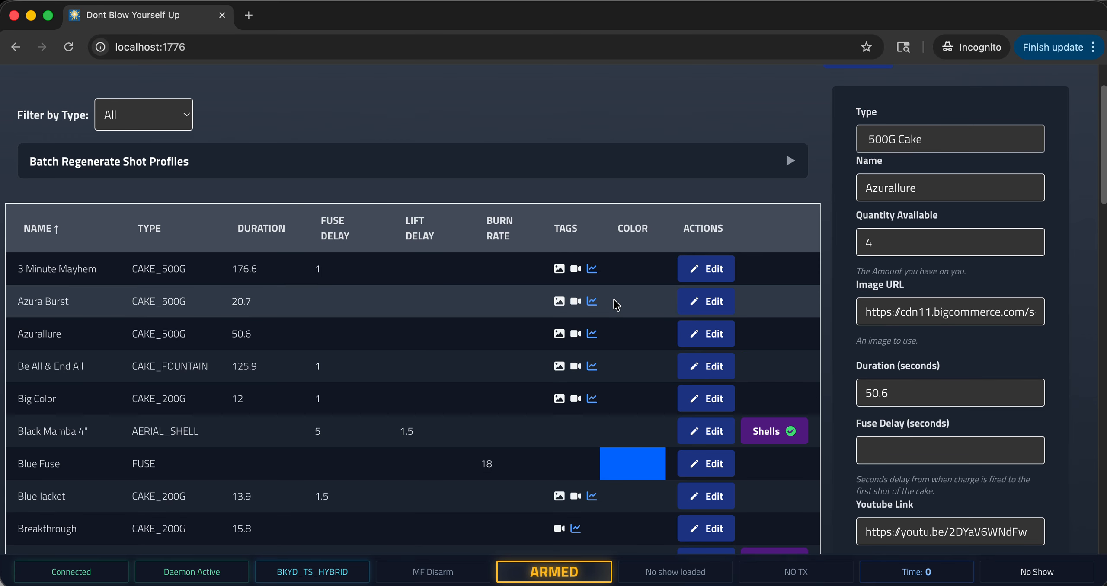
Open the shot profile of the Azura Burst cake and show its reprocess options.
click(592, 301)
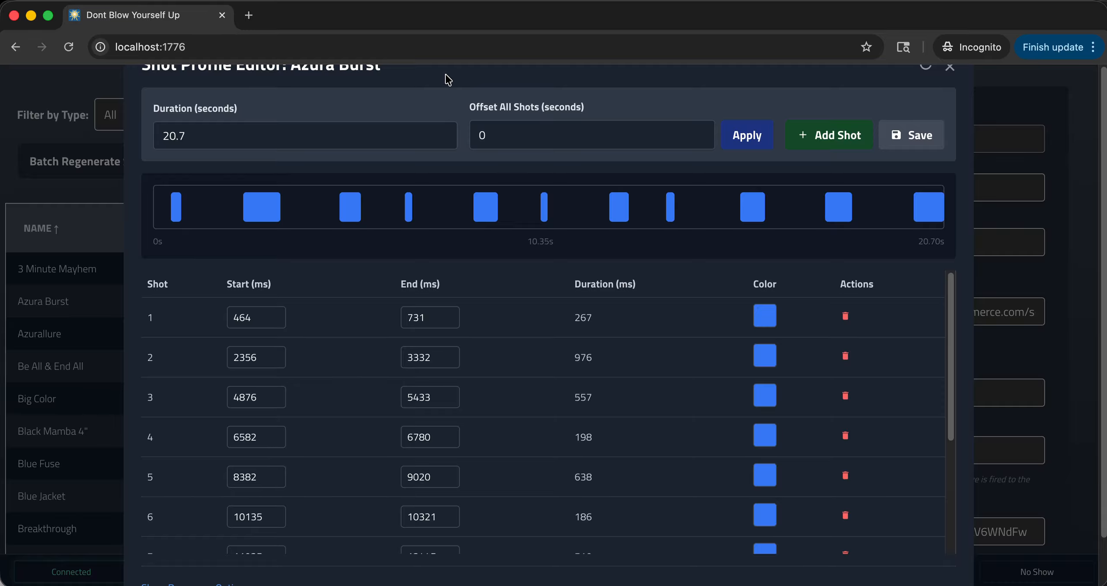
scroll(474, 334, down, 5)
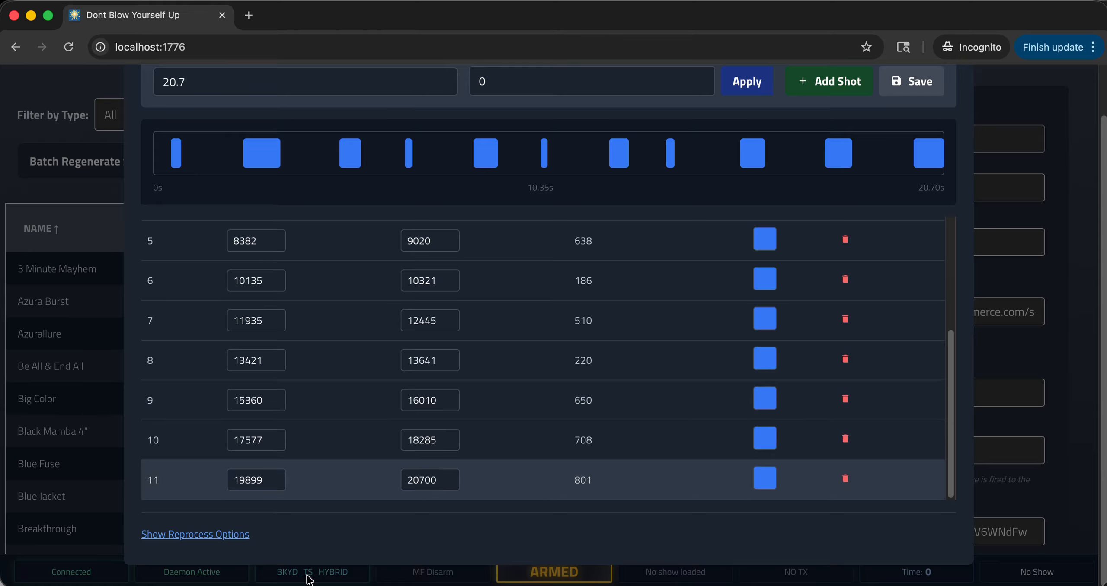
click(225, 534)
scroll(255, 524, down, 5)
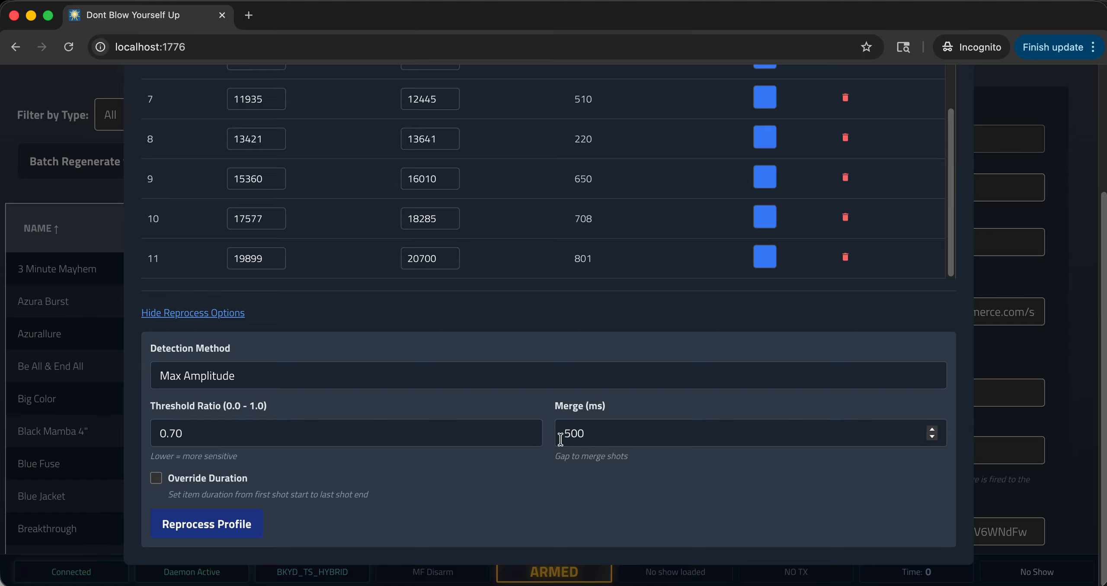
Set the threshold ratio to 0.75 and reprocess the Azura Burst shot profile.
drag(562, 435, 581, 434)
click(584, 439)
click(220, 525)
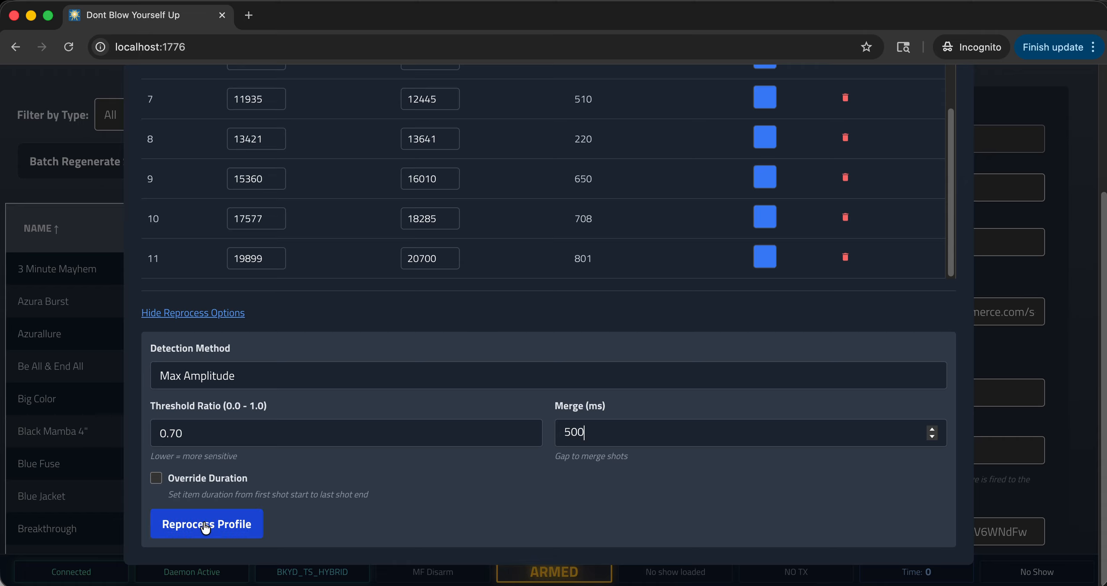
drag(178, 431, 189, 442)
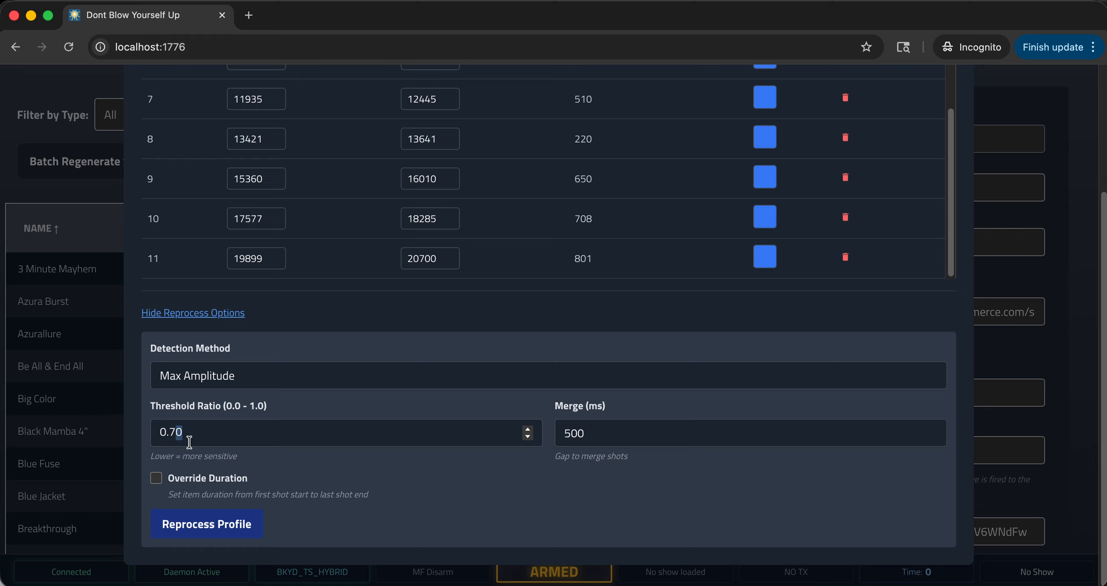
text(5)
click(237, 526)
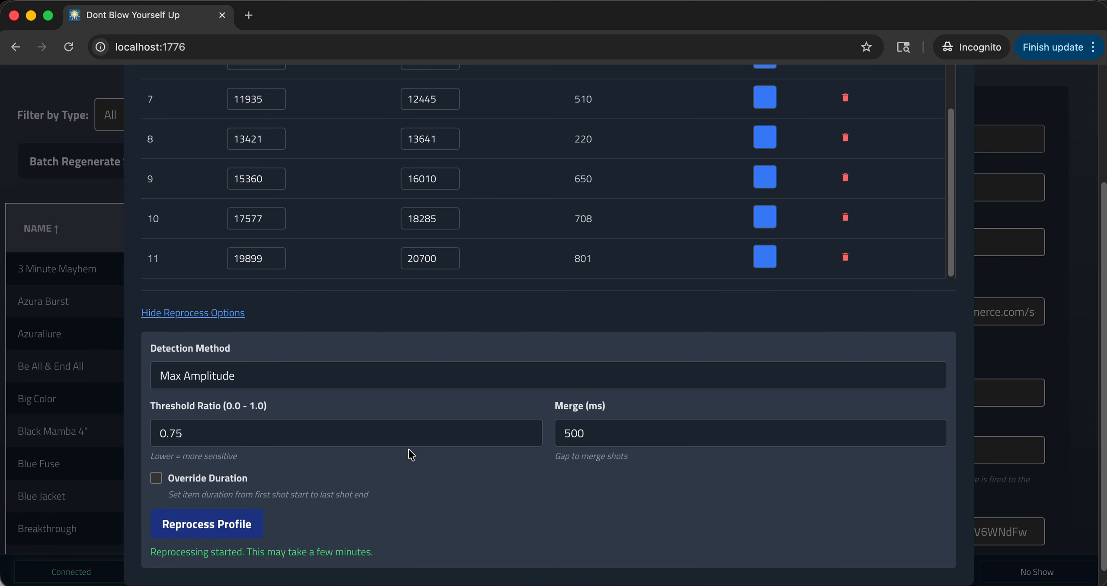
Hide the reprocess options, refresh the Azura Burst shot profile to load the reprocessed shots, and close the editor.
scroll(358, 488, up, 4)
scroll(632, 376, up, 5)
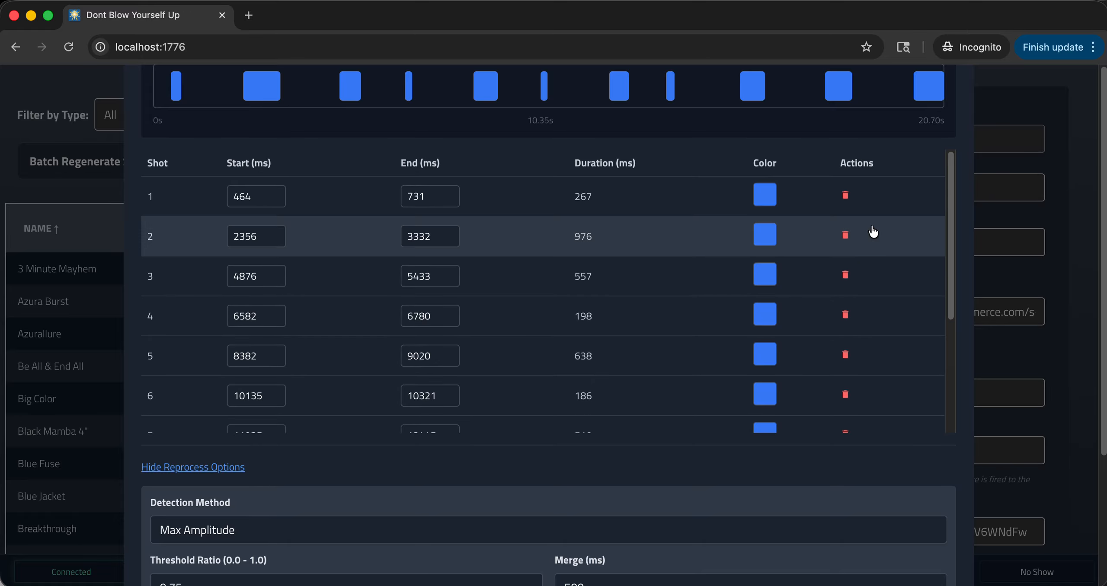
scroll(1002, 296, down, 4)
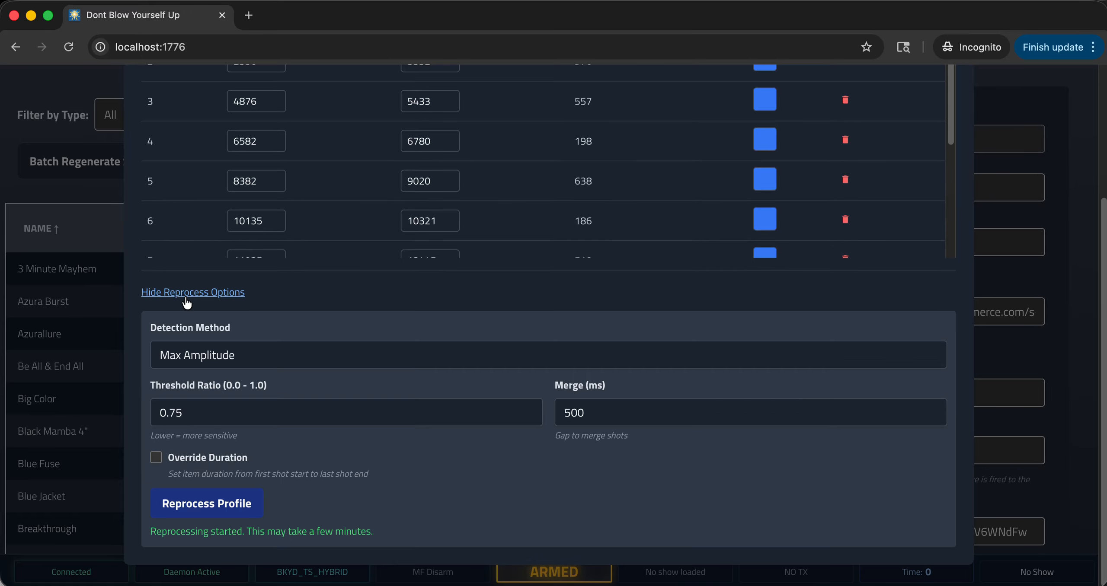
click(216, 295)
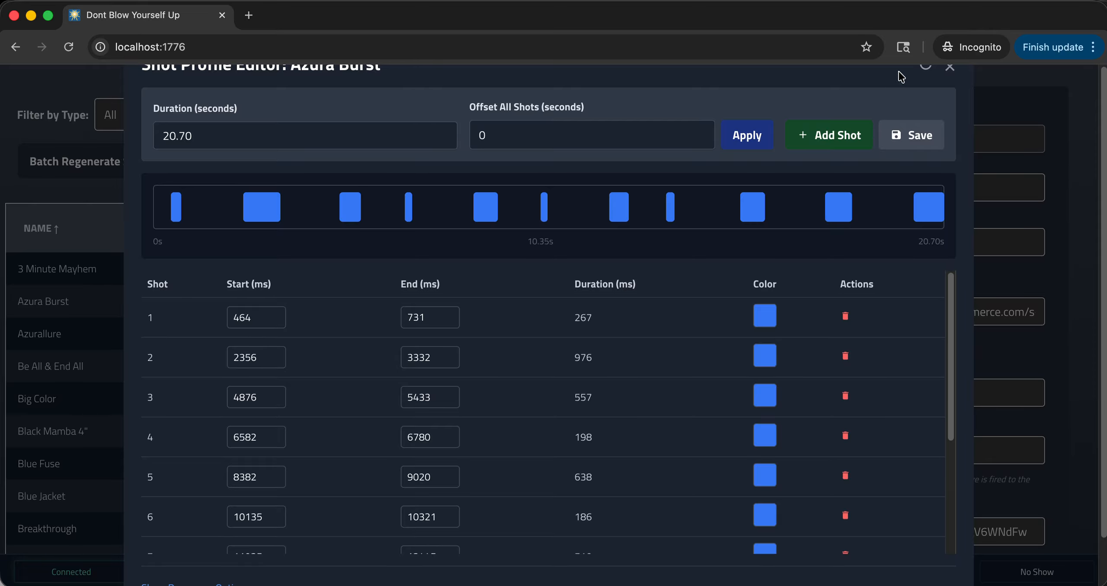
click(925, 69)
click(925, 71)
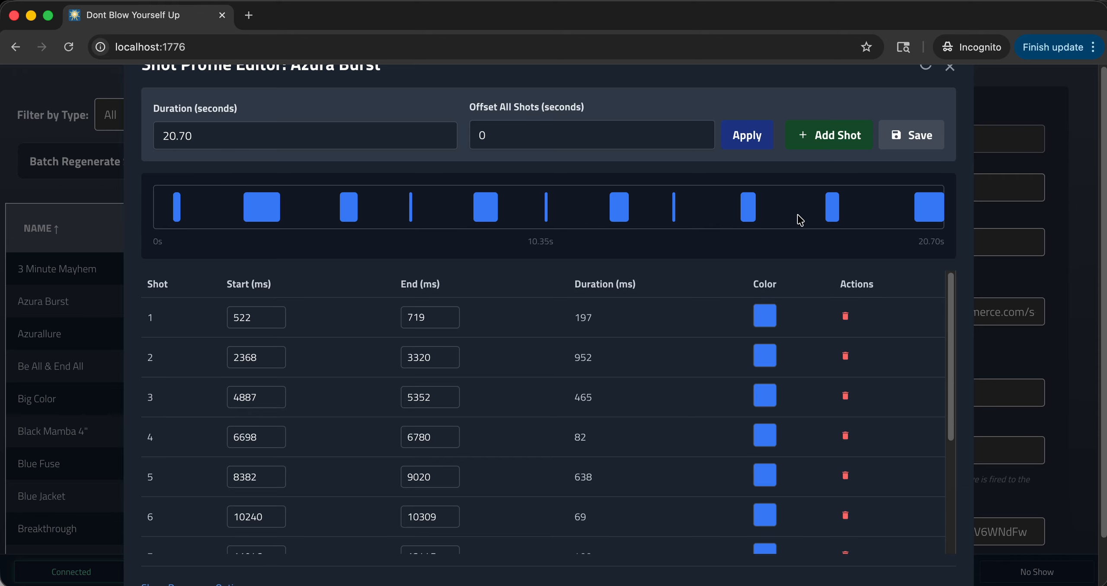
click(949, 67)
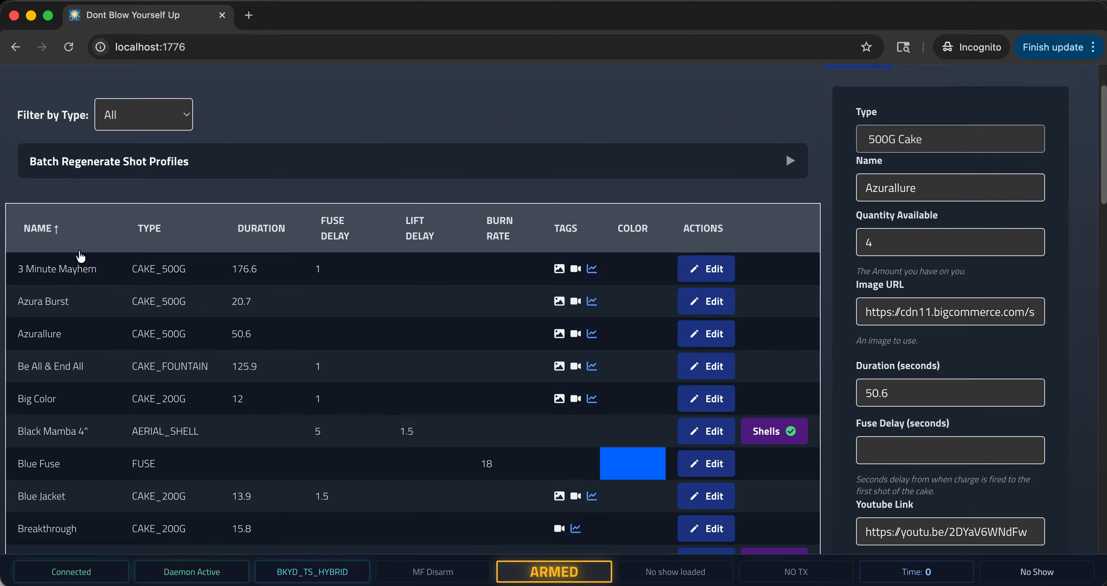
In the Show Editor, add the 500g cake Azurallure to the timeline at about 7 seconds, on zone RX142, target 1.
scroll(80, 256, up, 3)
click(439, 83)
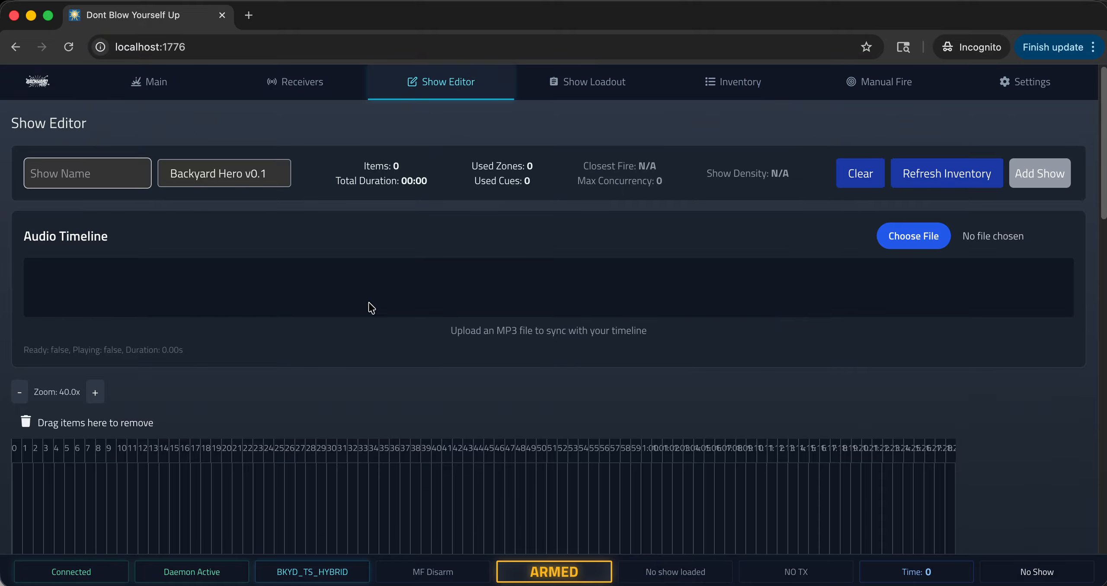
scroll(50, 506, down, 5)
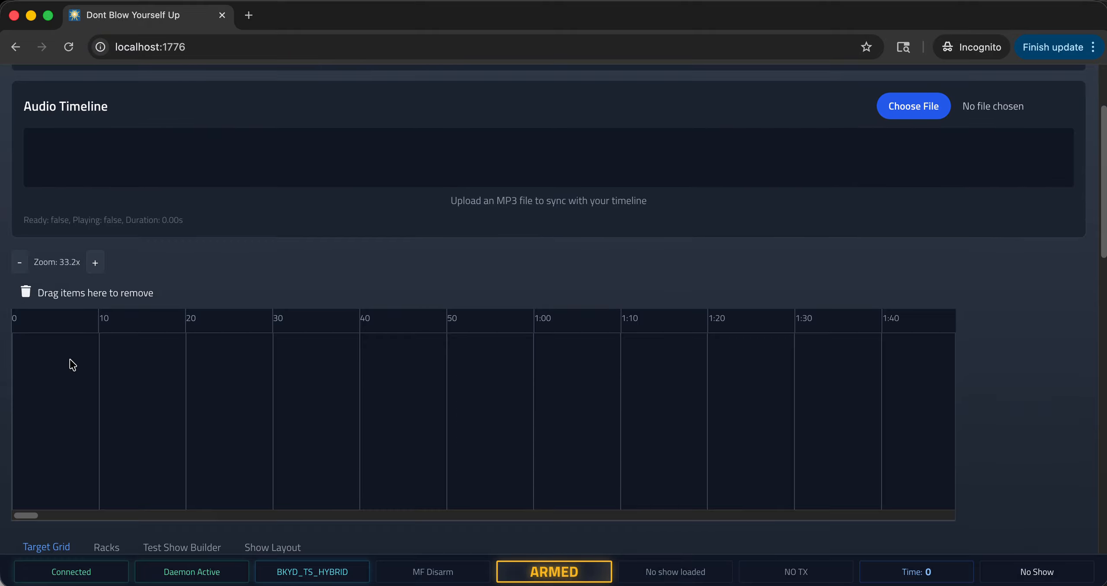
click(70, 361)
click(521, 177)
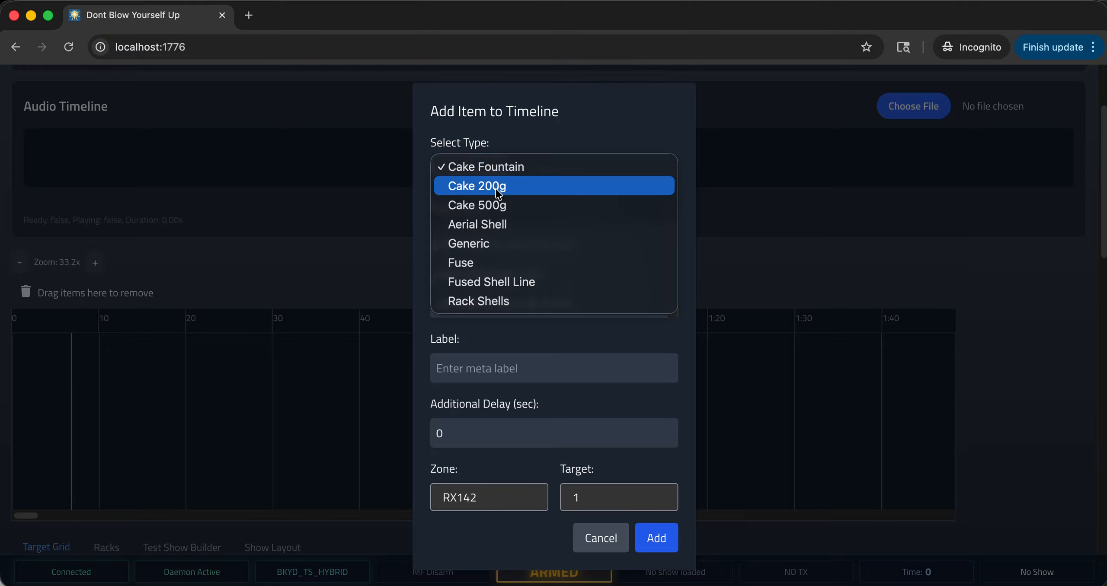
click(496, 204)
click(495, 304)
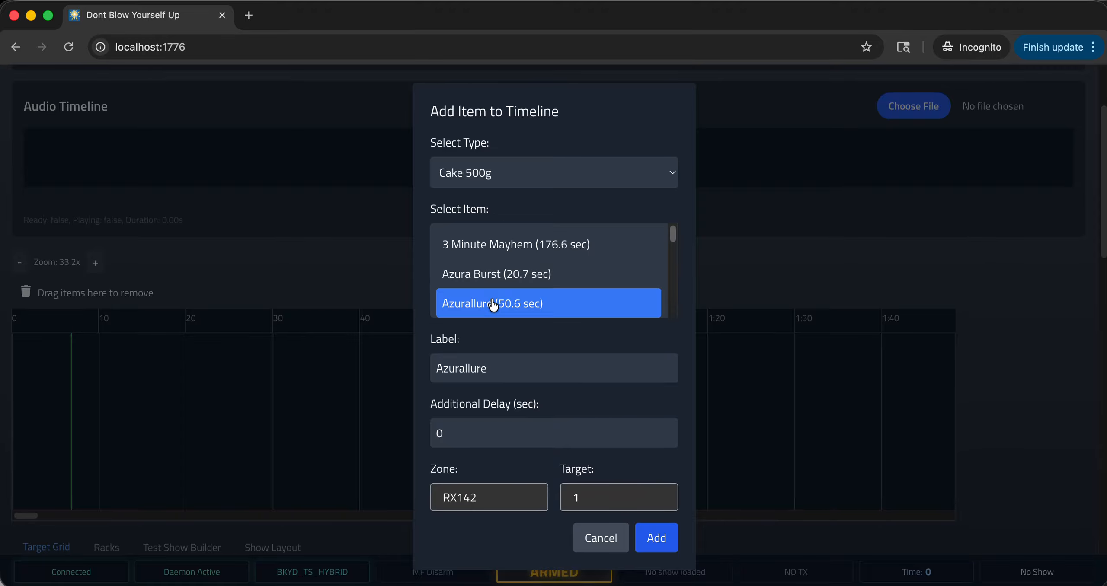
click(659, 543)
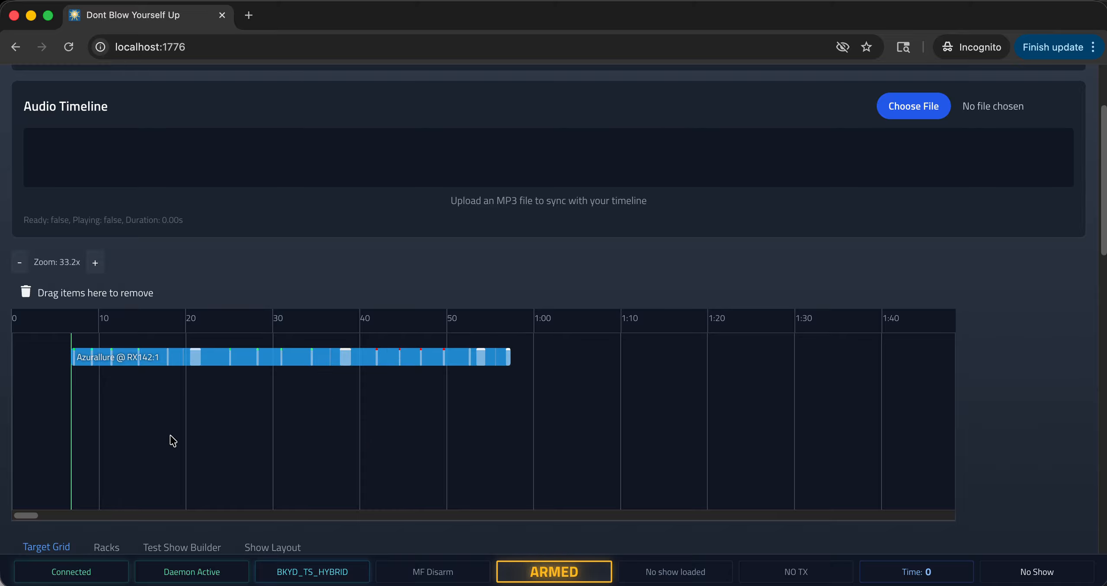
Add the aerial shell Black Mamba 4" on zone RX142, target 2, at about 37 seconds and shift it to about 38 seconds.
double_click(336, 395)
click(557, 171)
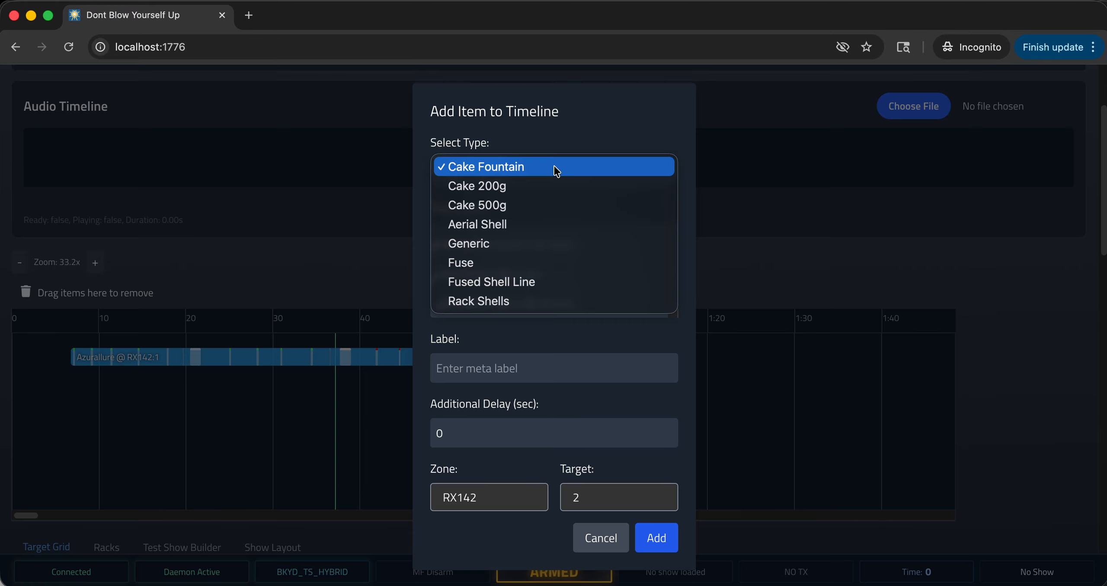
click(516, 225)
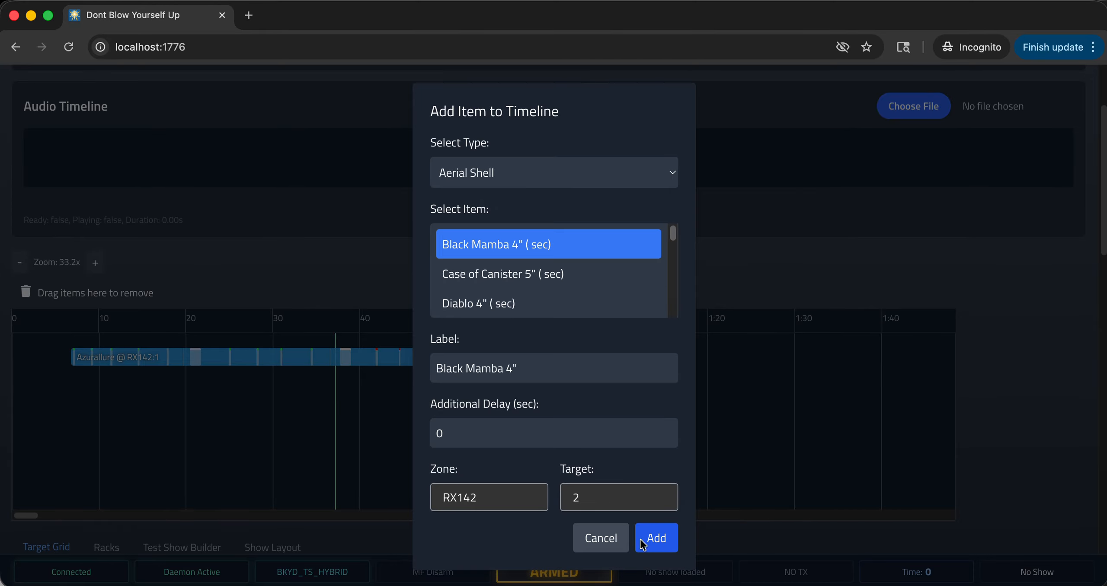
click(663, 547)
drag(336, 426, 340, 427)
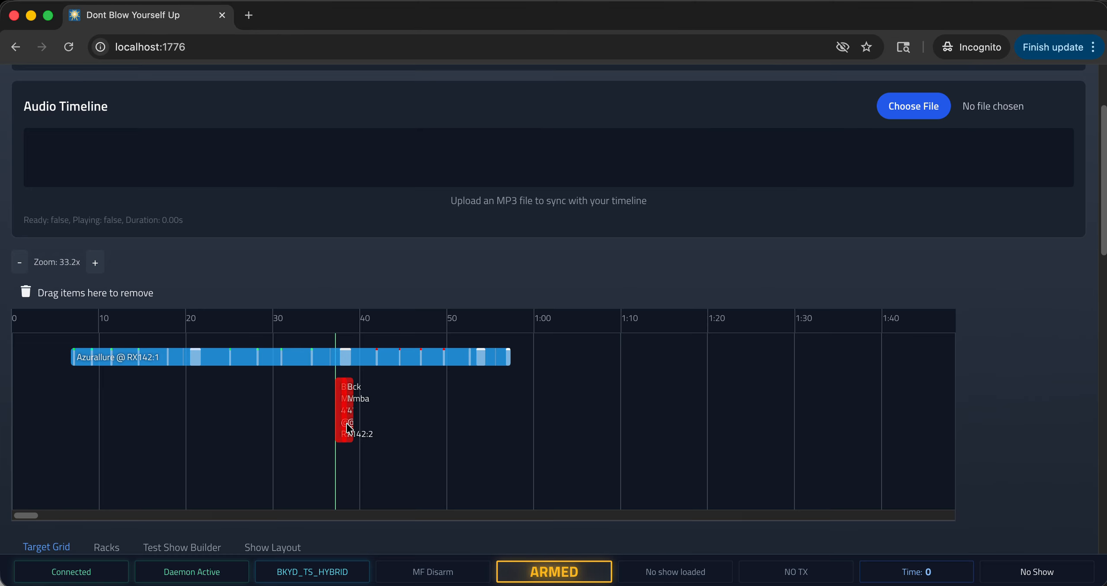
Remove the Black Mamba 4" shell from the show timeline.
click(430, 463)
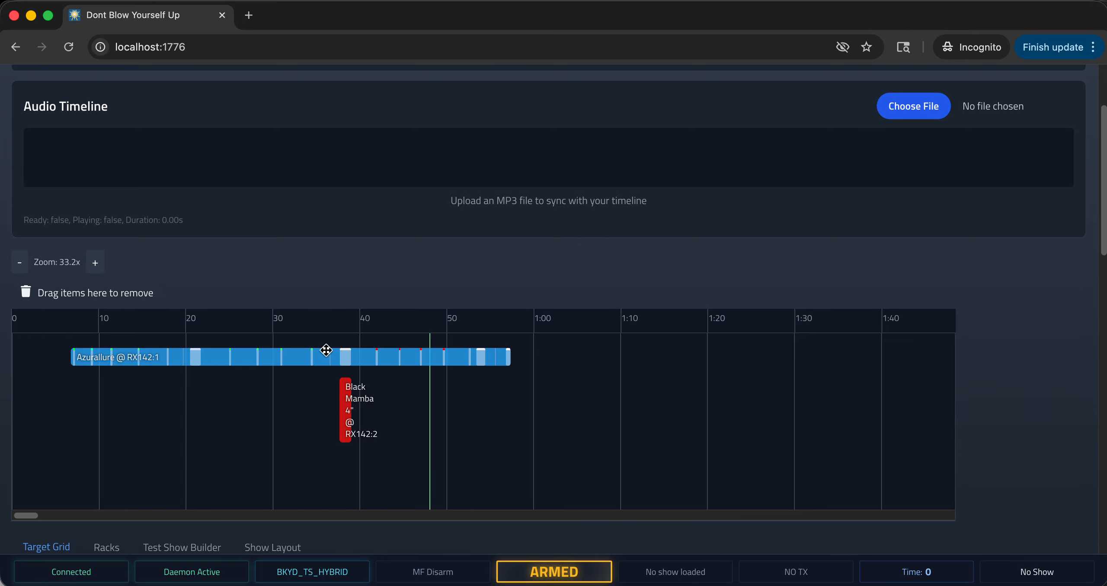
click(346, 418)
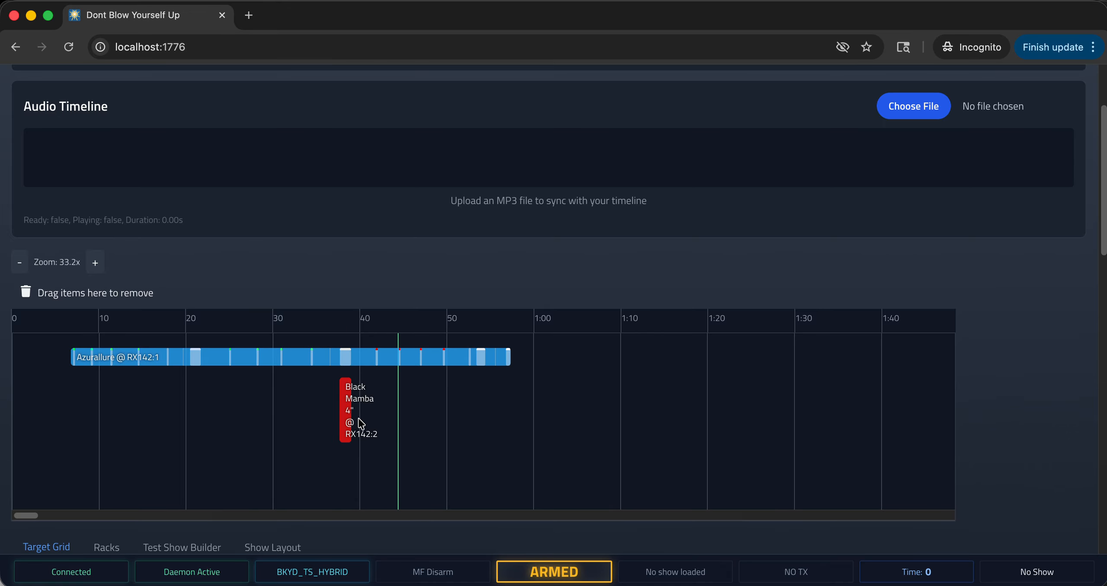
drag(346, 413, 120, 308)
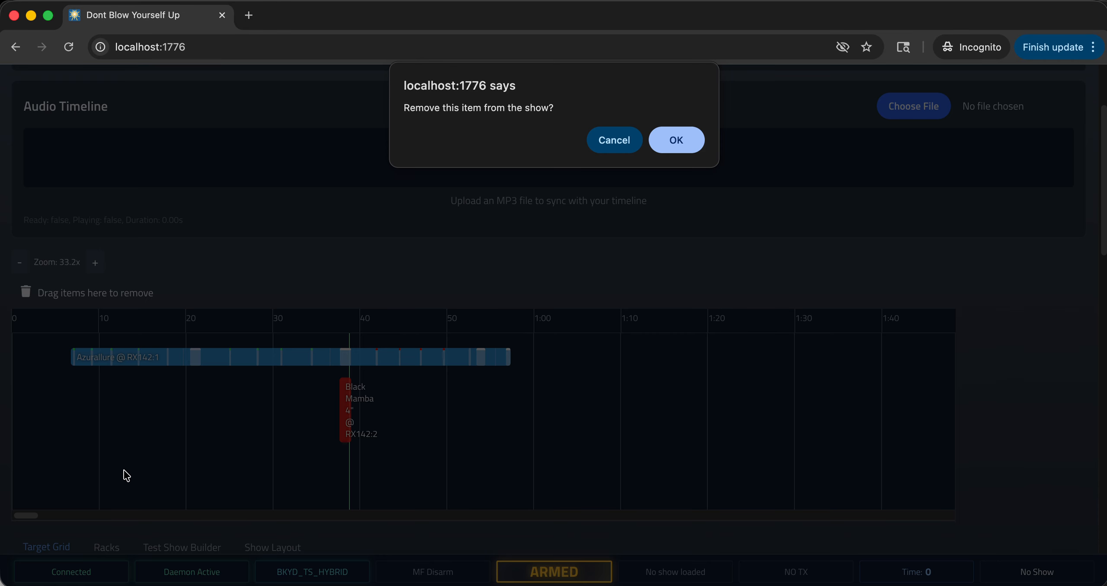
click(692, 145)
Add the 500g cake 3 Minute Mayhem to the timeline at about 11 seconds, on zone RX142, target 3.
click(105, 394)
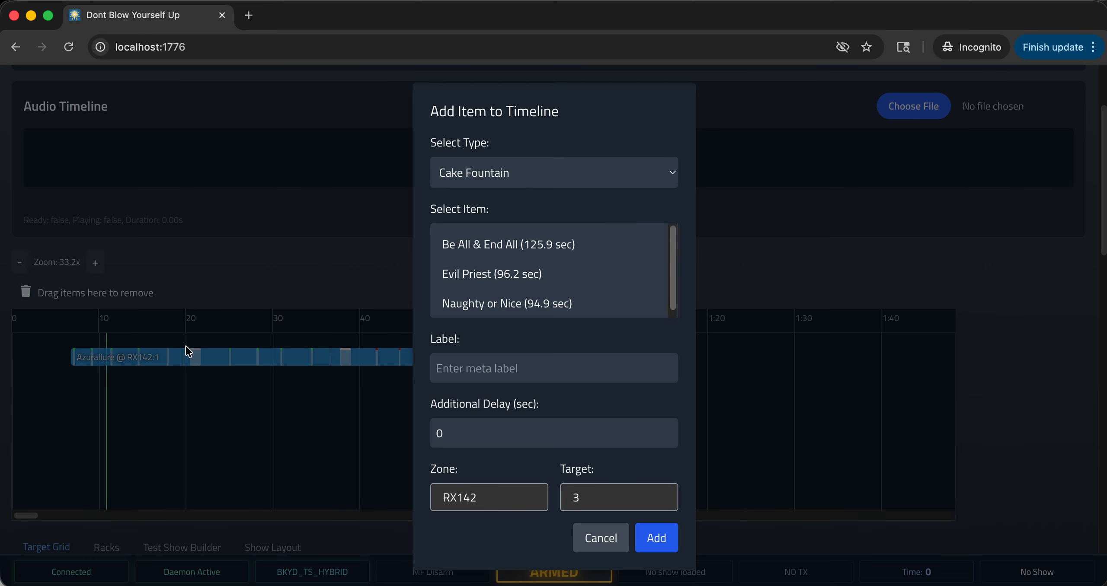
click(575, 173)
click(518, 207)
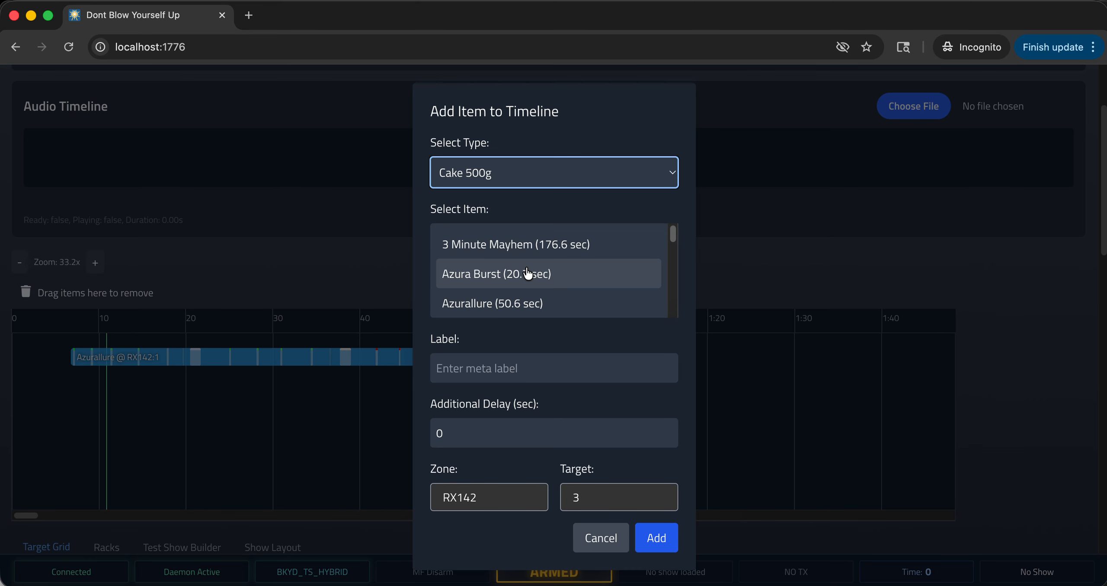
scroll(527, 273, down, 3)
scroll(527, 274, up, 3)
click(518, 244)
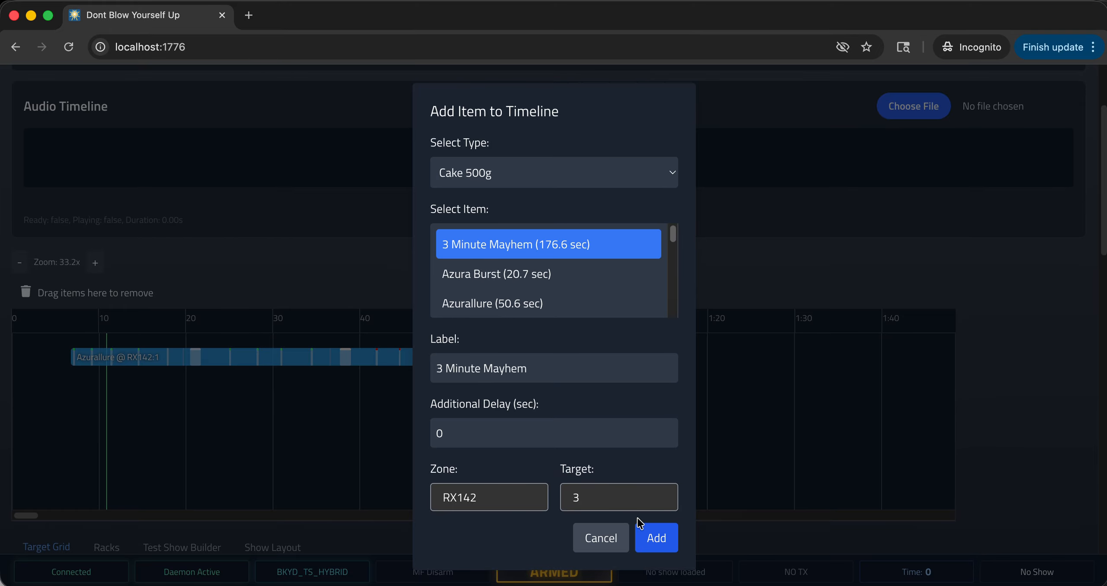
click(655, 538)
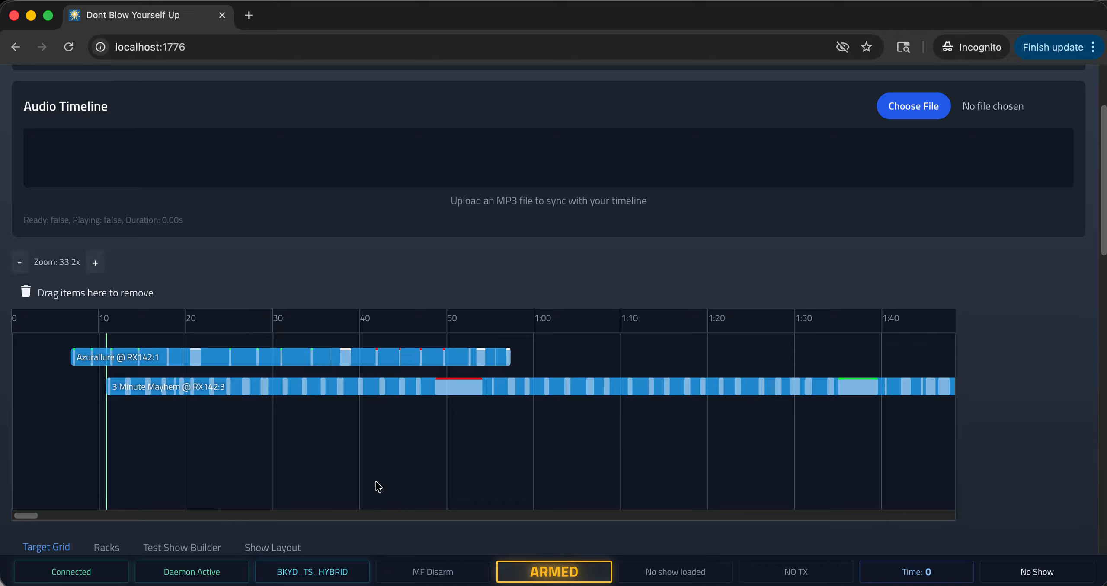
Move 3 Minute Mayhem to start at about 15 seconds and Azurallure to start at about 6 seconds on the timeline.
drag(24, 515, 41, 517)
scroll(39, 512, left, 10)
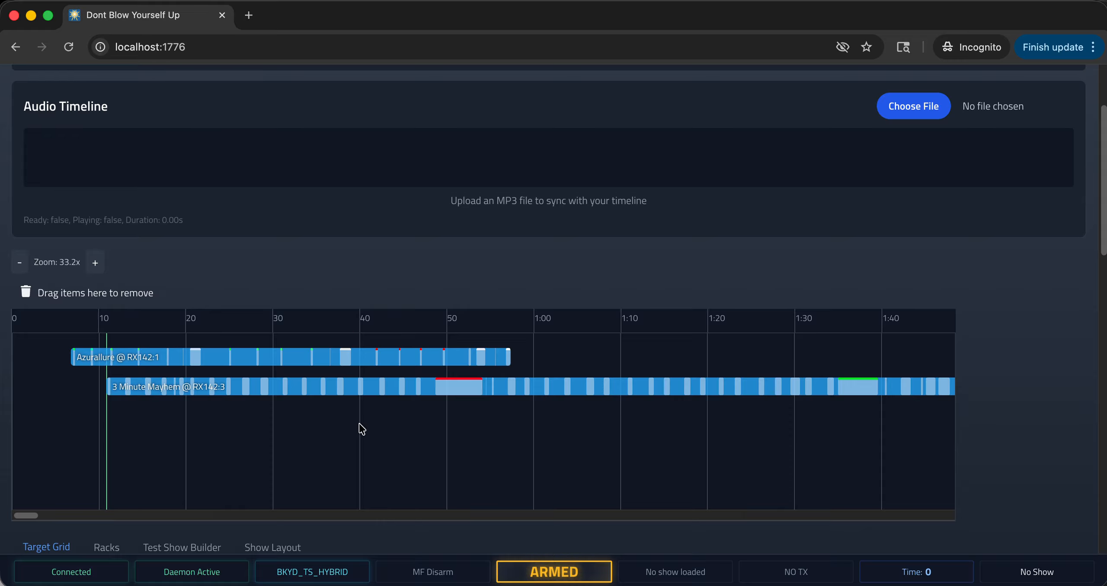
mouse_move(412, 392)
mouse_down()
mouse_move(405, 397)
mouse_move(409, 389)
mouse_up()
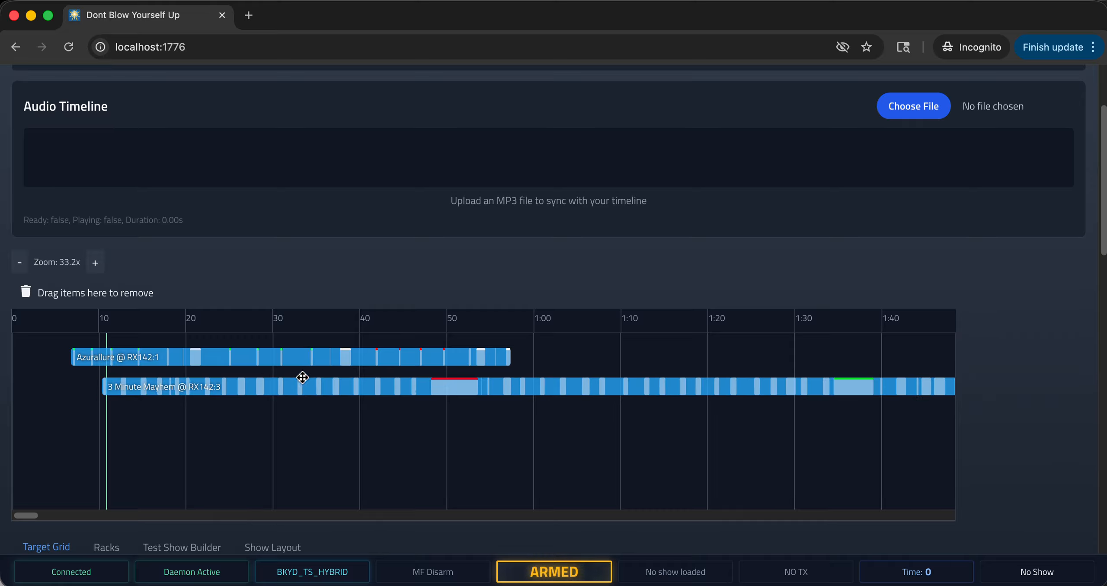
drag(336, 361, 428, 384)
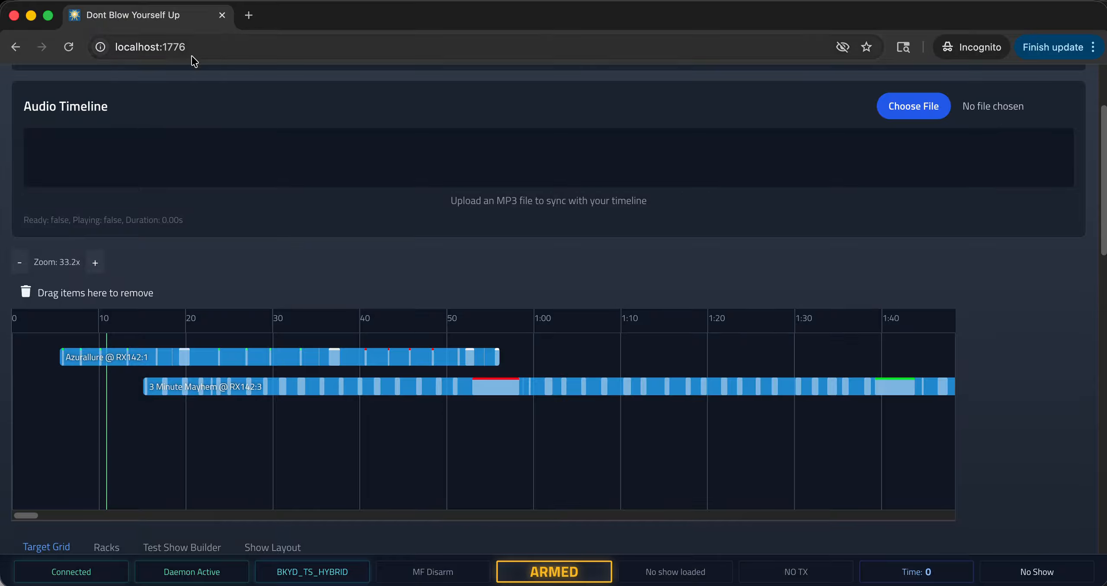
Open the Black Mamba 4" shell pack from the inventory, review its shells' colors and effects, and expand Quick Add.
scroll(271, 141, up, 3)
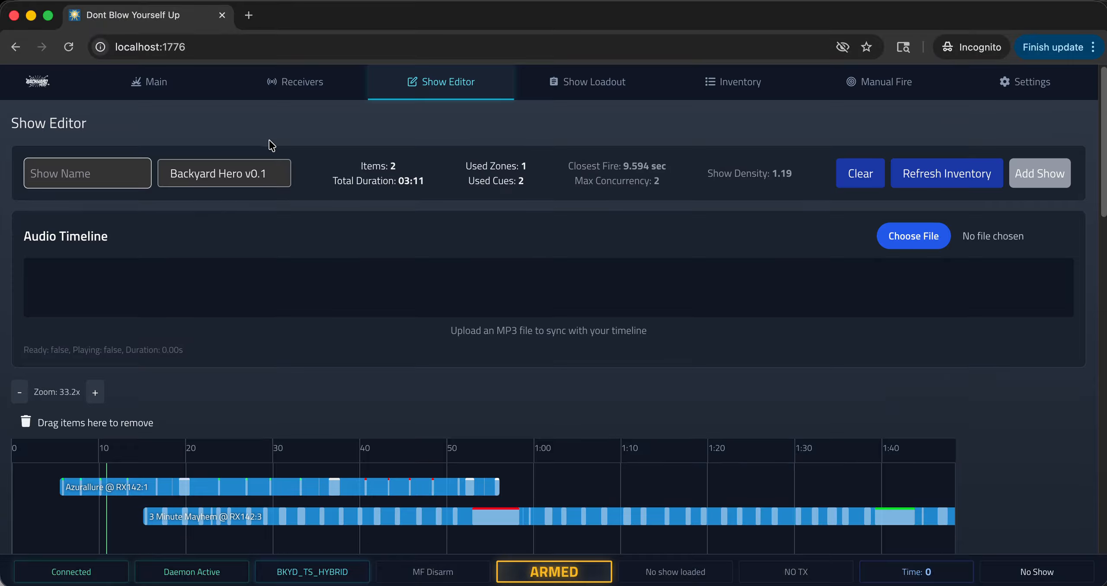
click(750, 83)
scroll(733, 299, down, 8)
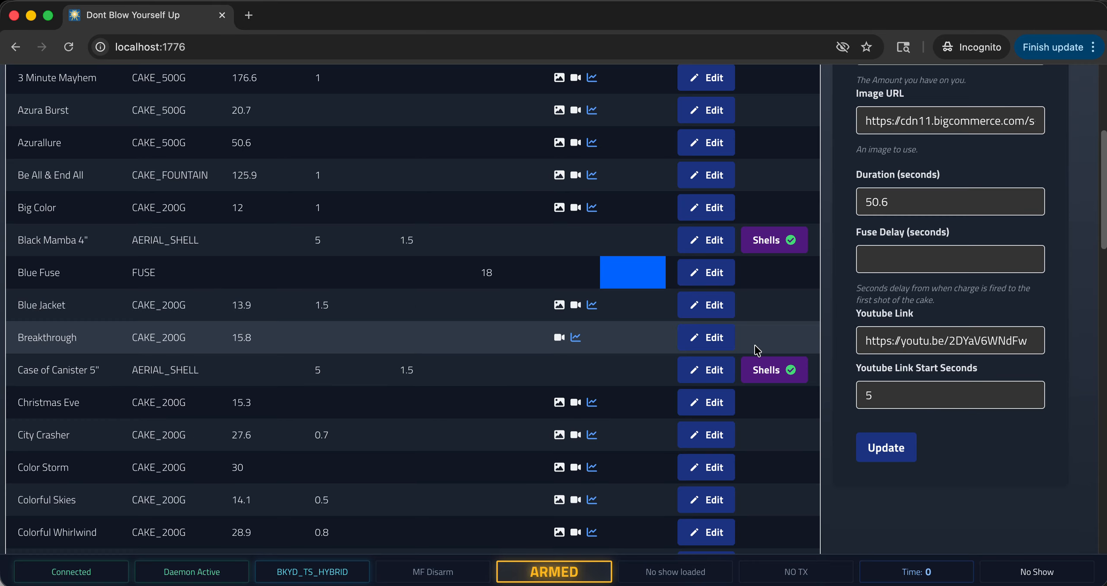
scroll(234, 368, up, 4)
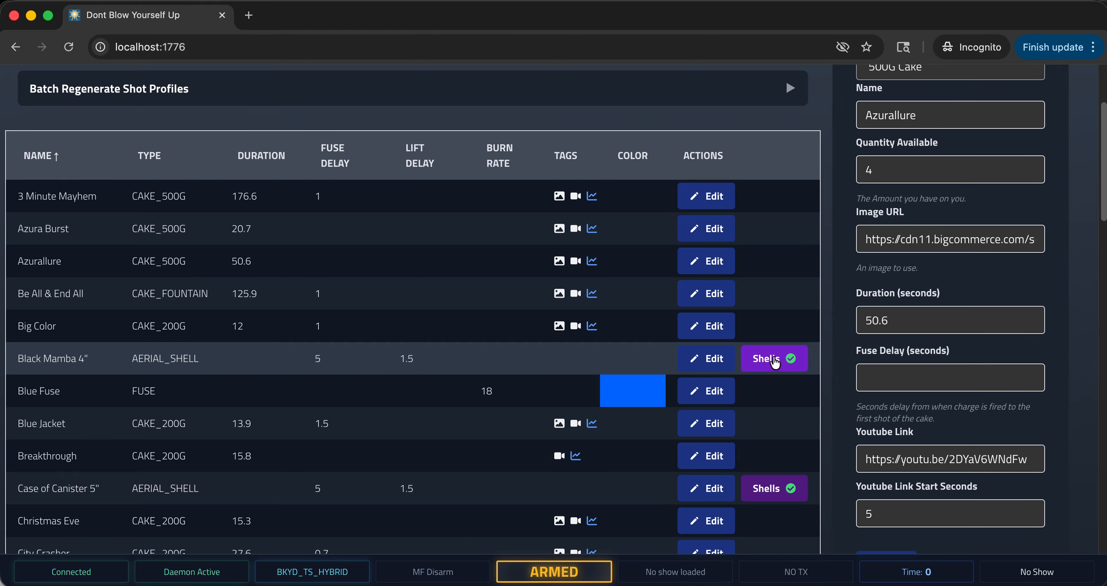
click(774, 363)
scroll(308, 270, down, 5)
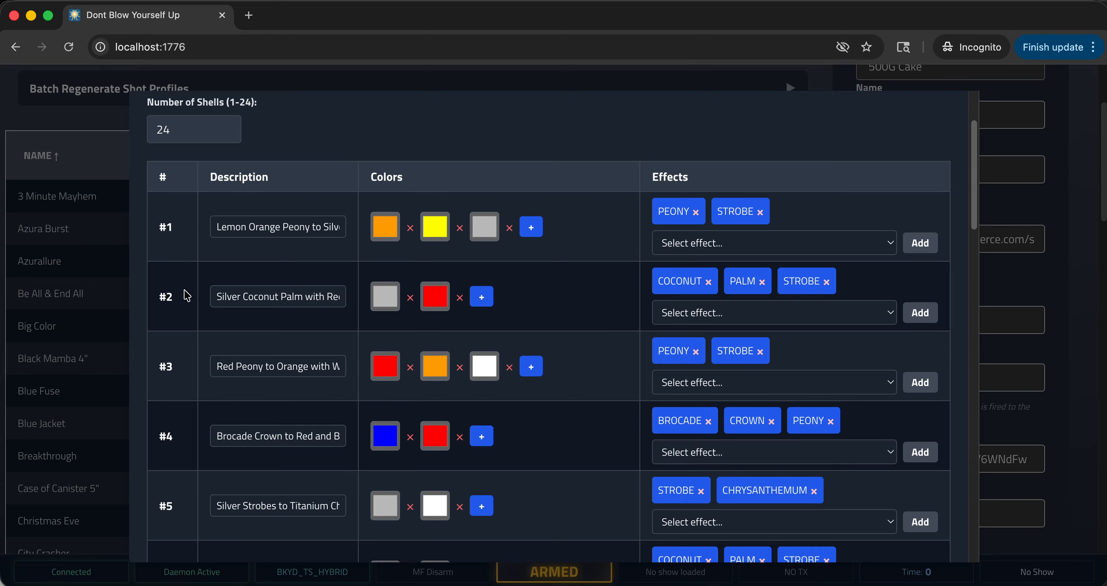
scroll(180, 317, down, 20)
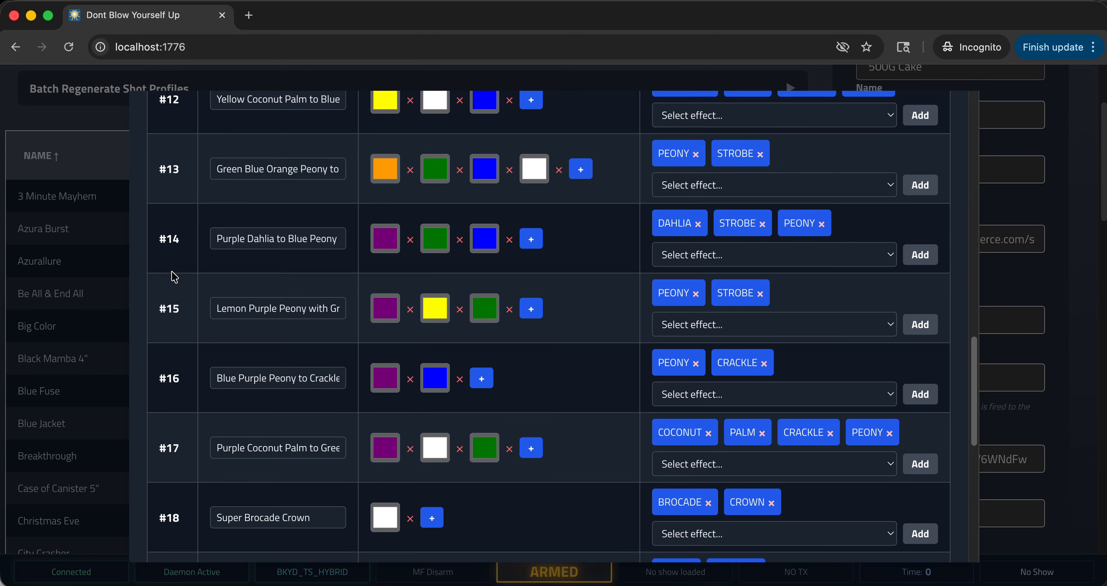
scroll(169, 333, up, 20)
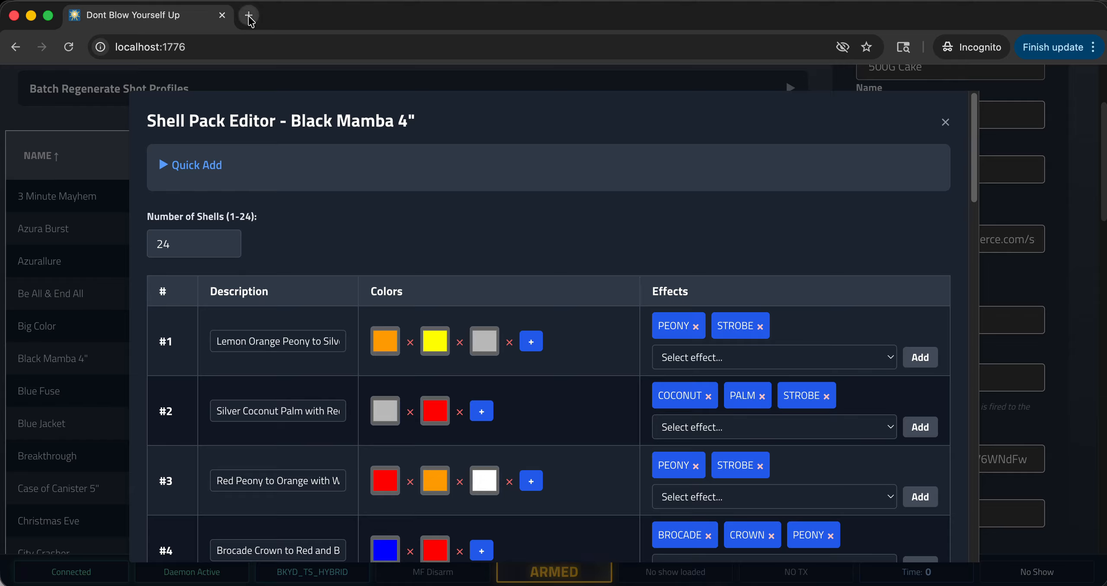
click(167, 168)
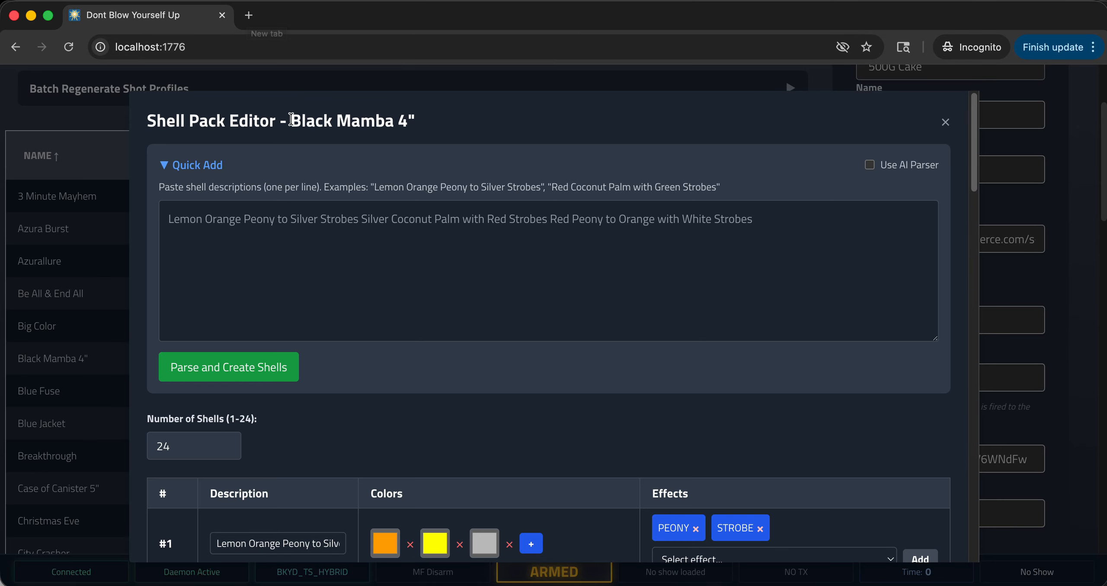
Copy the shell pack's name and search the web for Black Mamba 4" fireworks in a new browser tab.
drag(290, 119, 414, 121)
key(super+c)
click(248, 15)
key(super+v)
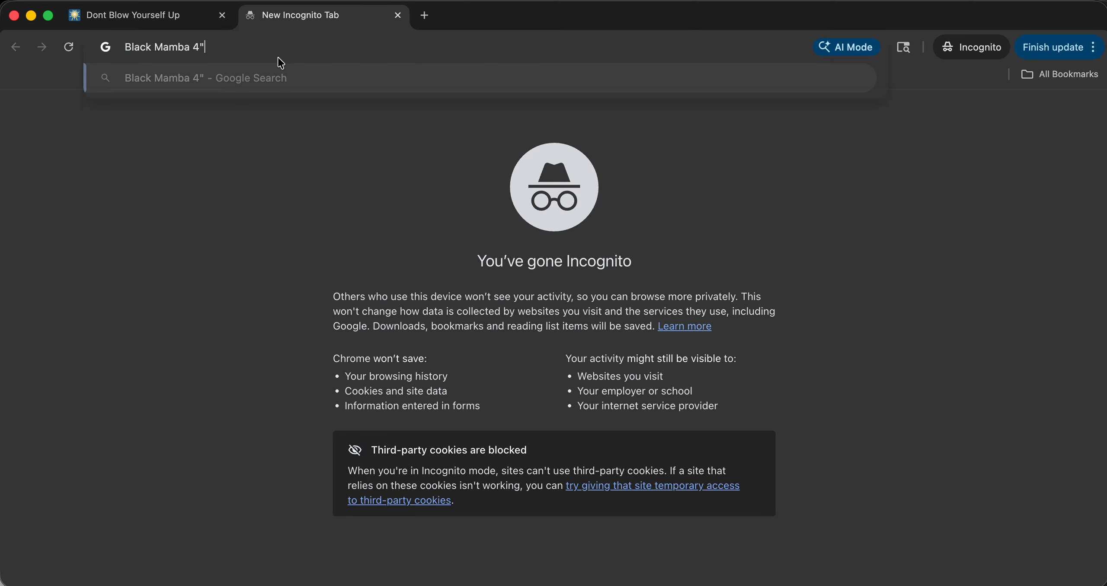
key(Return)
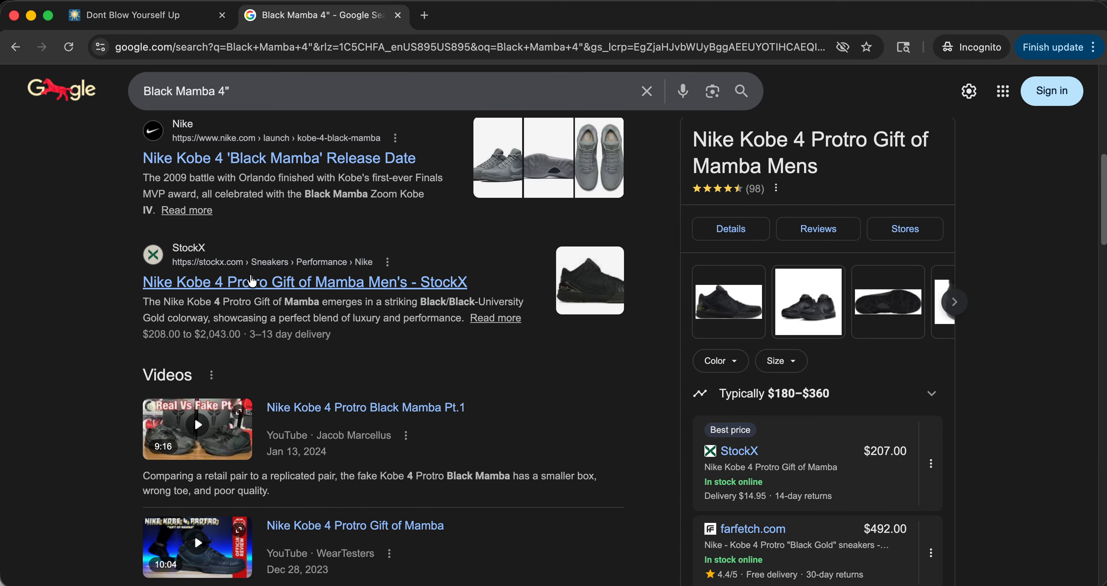
scroll(251, 281, up, 10)
click(381, 103)
text(fire)
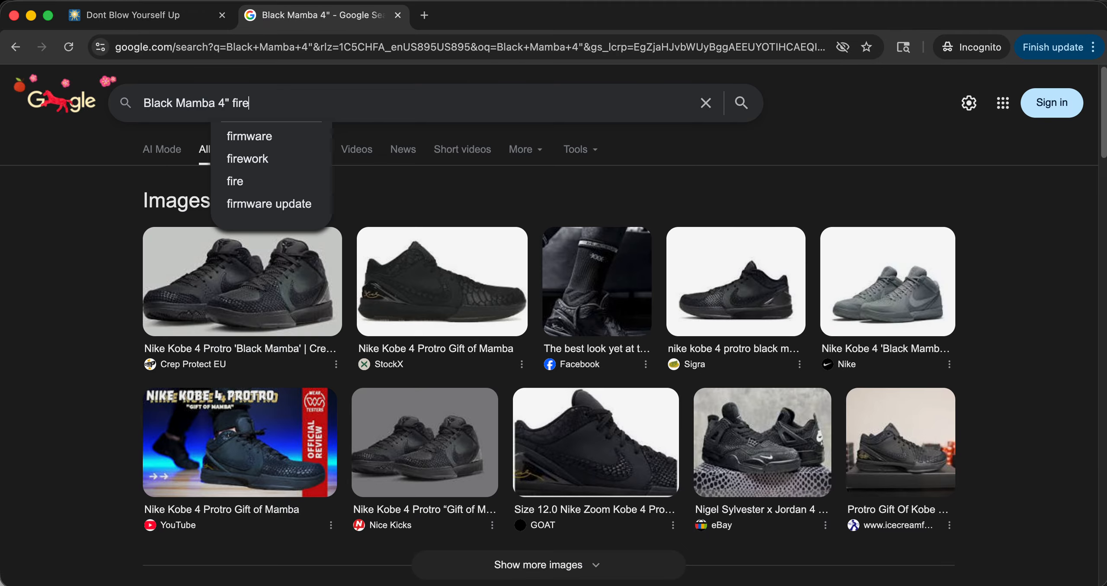
text(works)
key(Return)
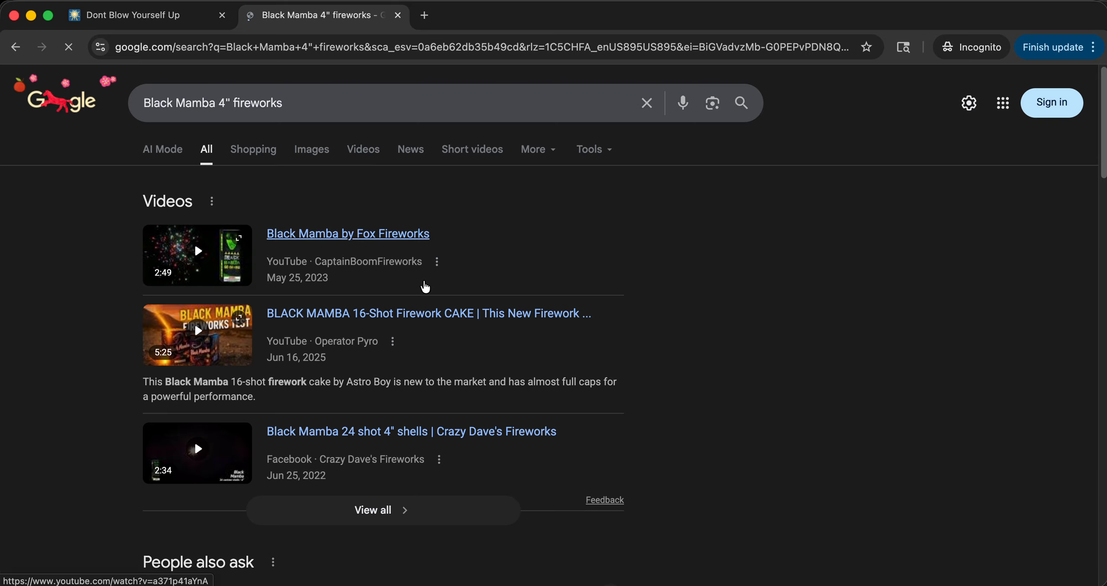
Check the Five Star Fireworks page for Black Mamba 4" Reloadables and return to the search results.
scroll(303, 303, down, 10)
scroll(294, 407, down, 3)
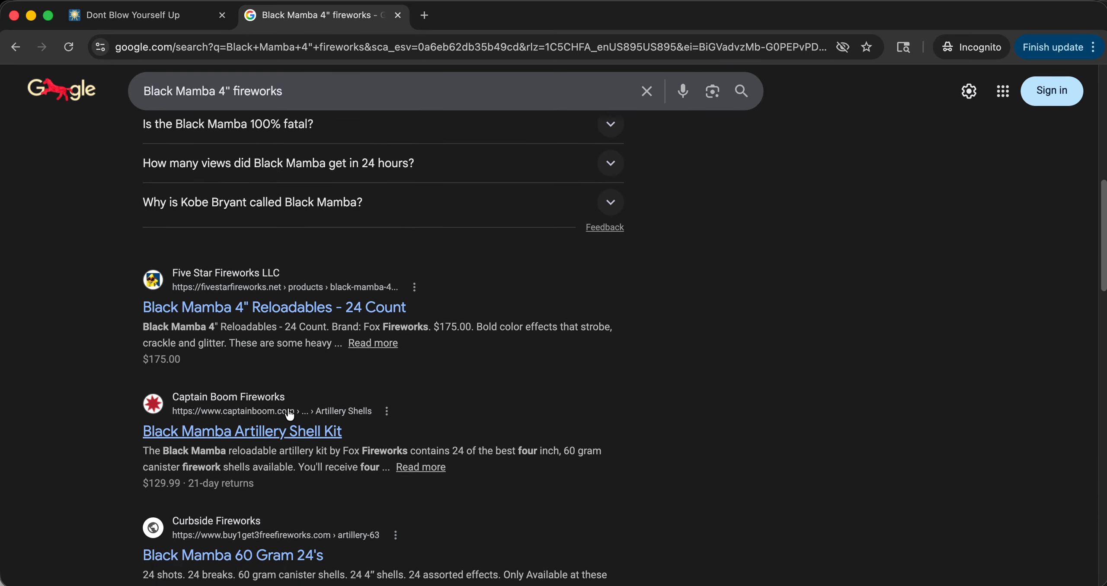
click(277, 258)
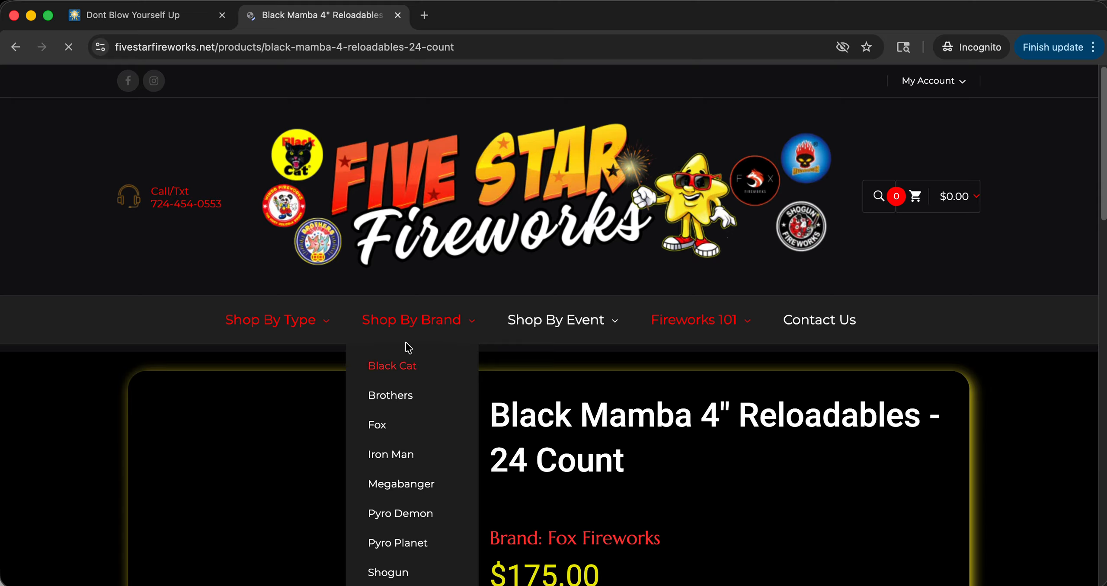
scroll(635, 450, down, 12)
scroll(631, 444, up, 12)
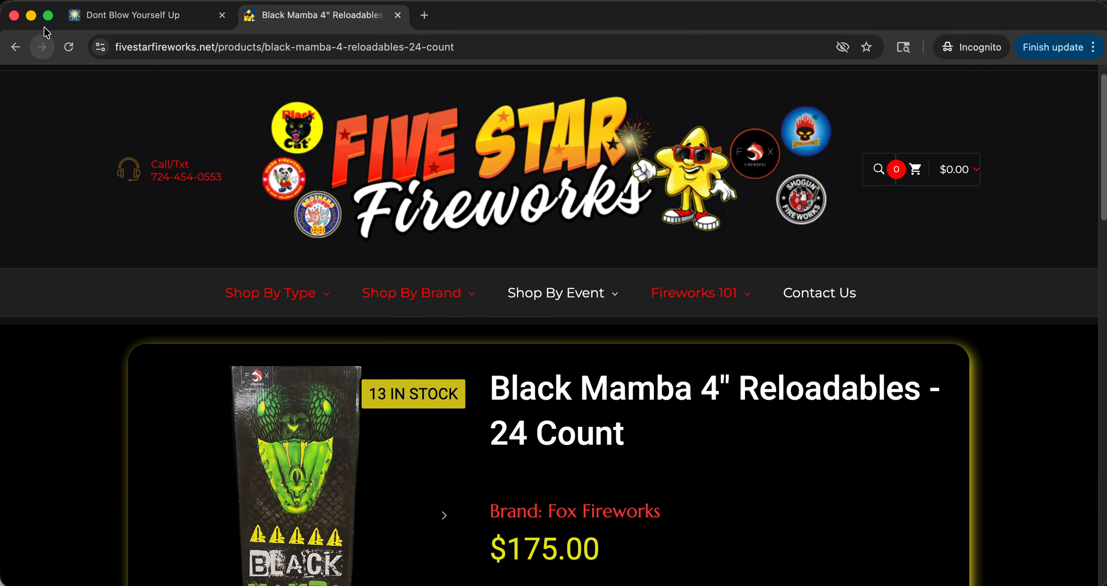
click(15, 47)
Refine the web search to Black Mamba 4" fireworks effects.
click(338, 92)
text(eworks e)
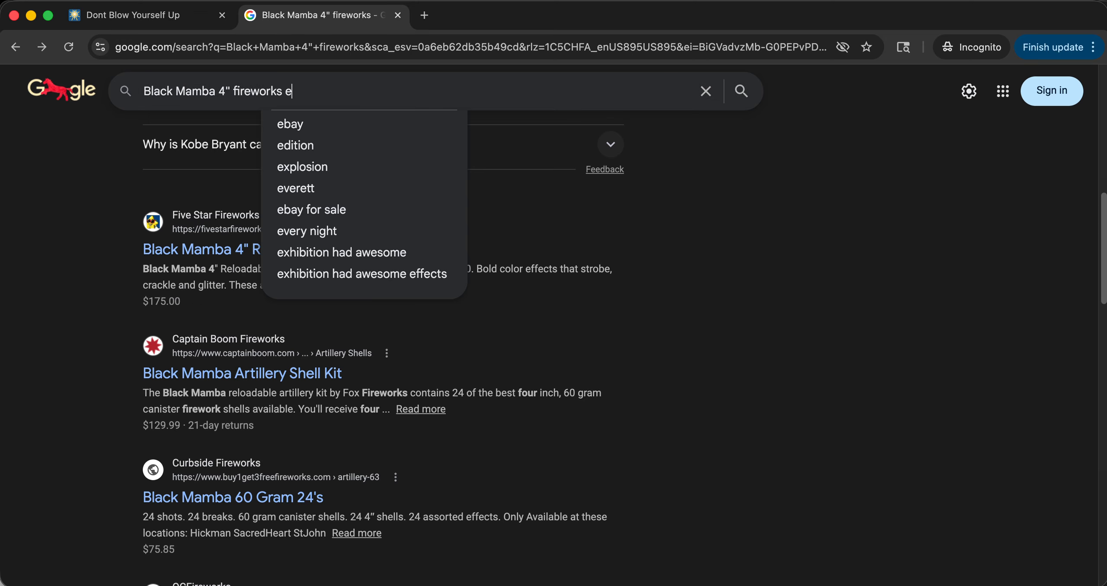
text(ffects)
key(Return)
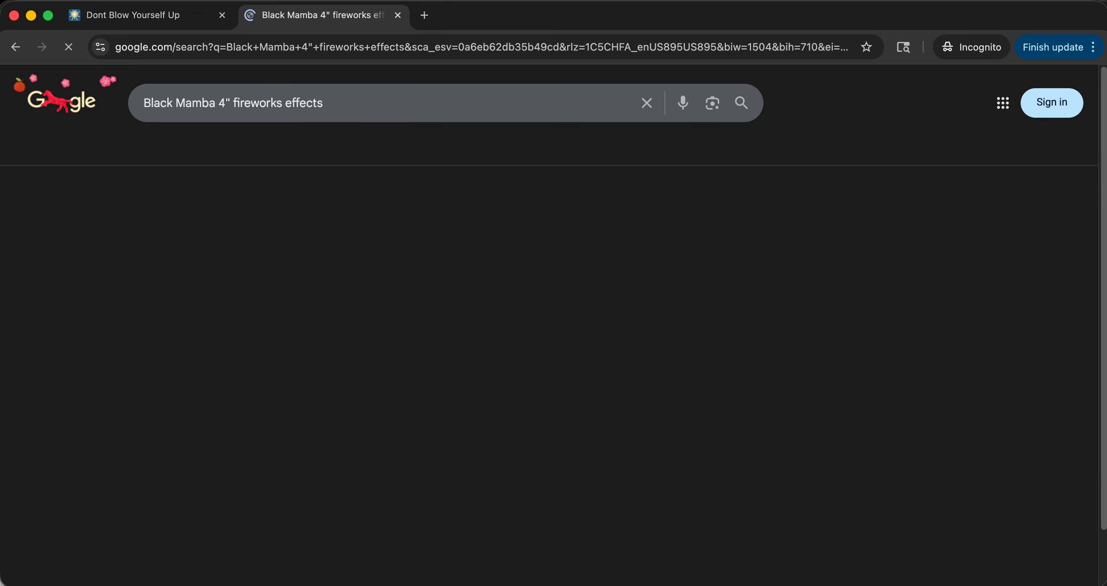
Open Captain Boom's Black Mamba Artillery Shell Kit page, expand the product description, and copy its list of shell effects.
scroll(311, 354, down, 15)
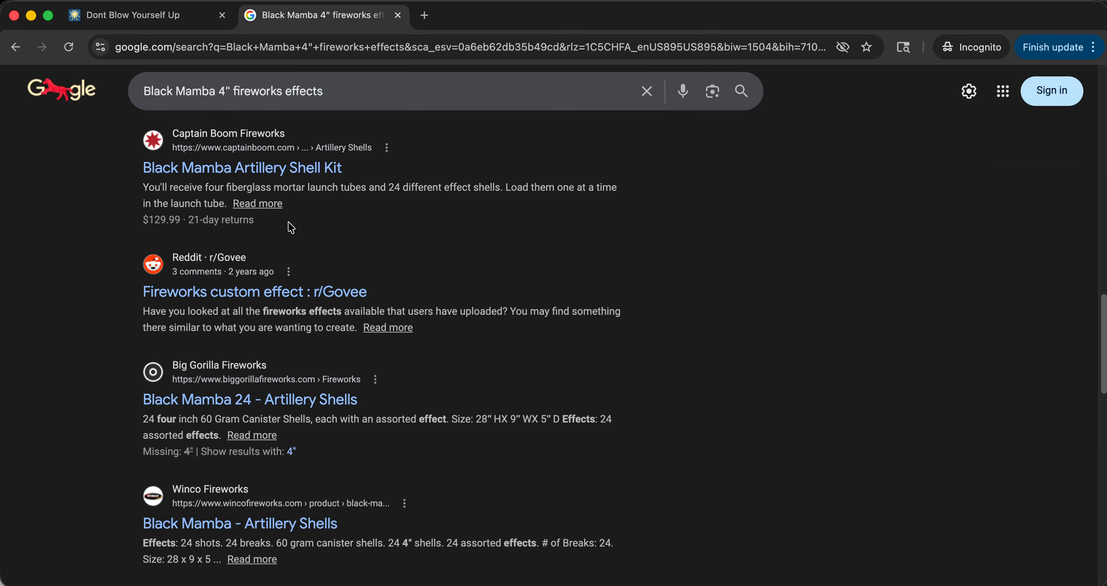
click(262, 168)
scroll(381, 323, down, 4)
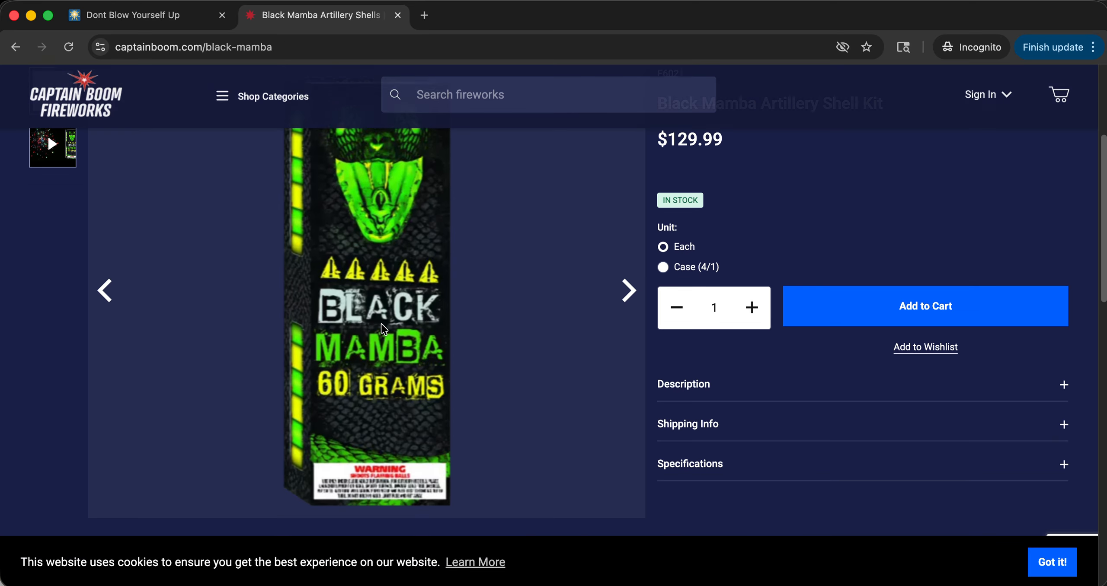
scroll(381, 324, down, 10)
scroll(693, 198, up, 9)
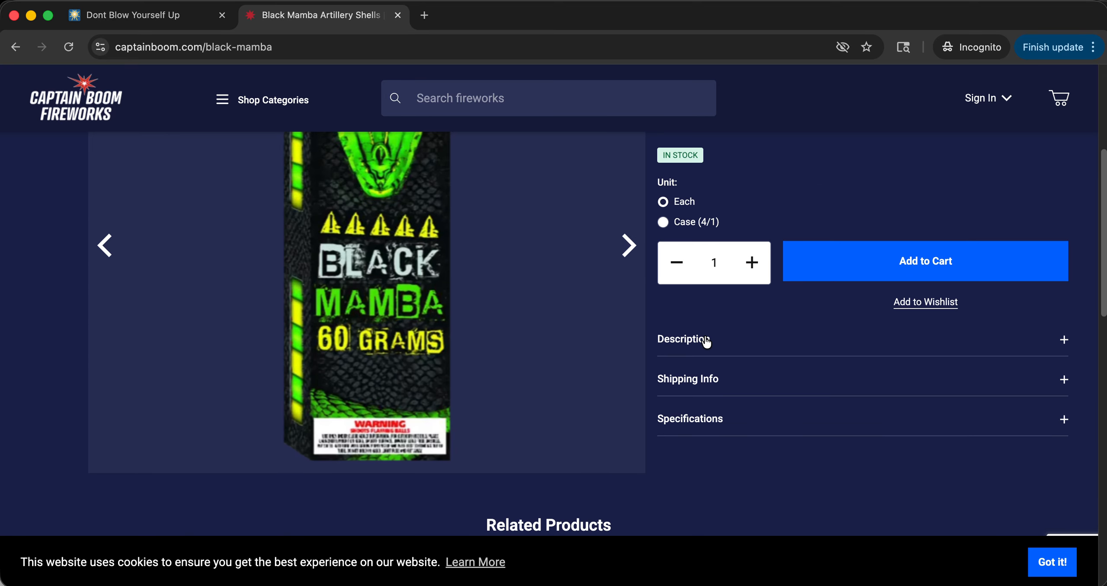
click(706, 341)
scroll(665, 214, down, 6)
drag(659, 173, 897, 506)
Paste the copied shell descriptions into Quick Add of the Black Mamba 4" shell pack and parse them into shells.
click(172, 16)
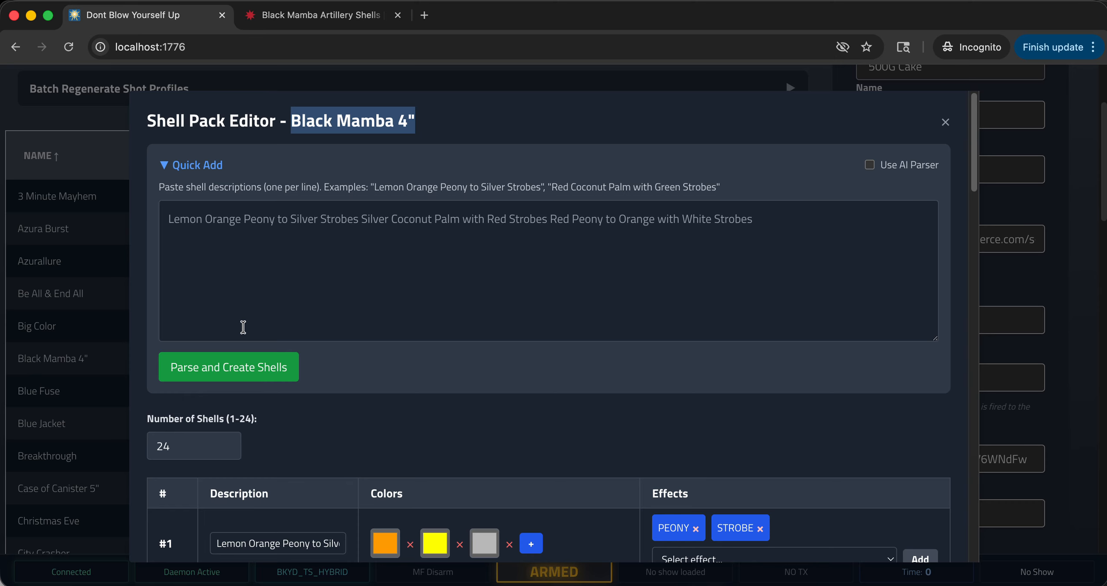
click(300, 290)
key(super+v)
scroll(320, 272, up, 5)
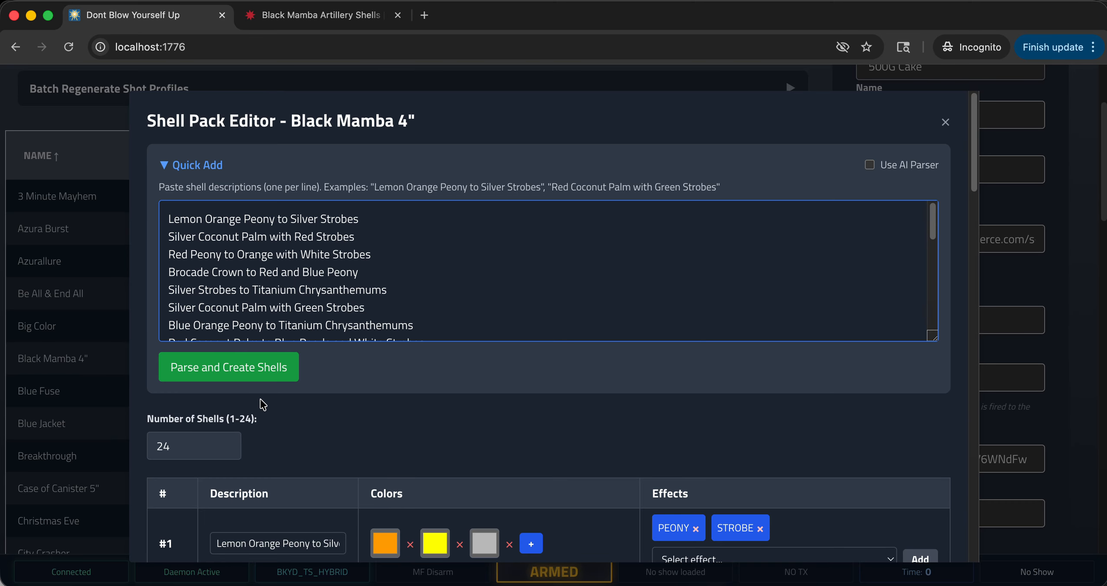
click(245, 368)
Review the parsed colors and effects of all shells and save the Black Mamba 4" shell pack.
scroll(190, 336, down, 2)
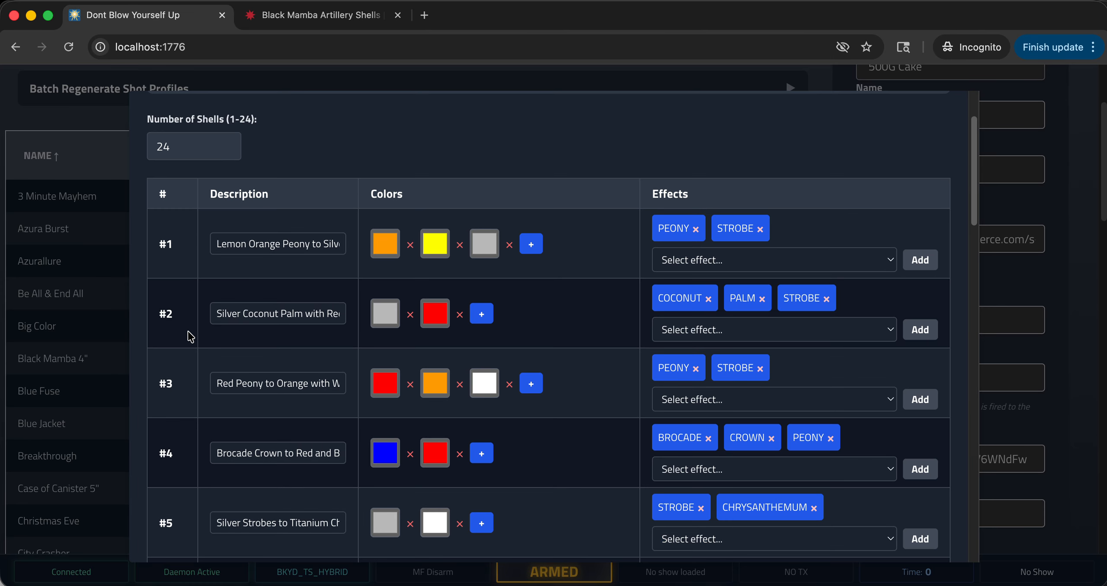
scroll(185, 250, down, 10)
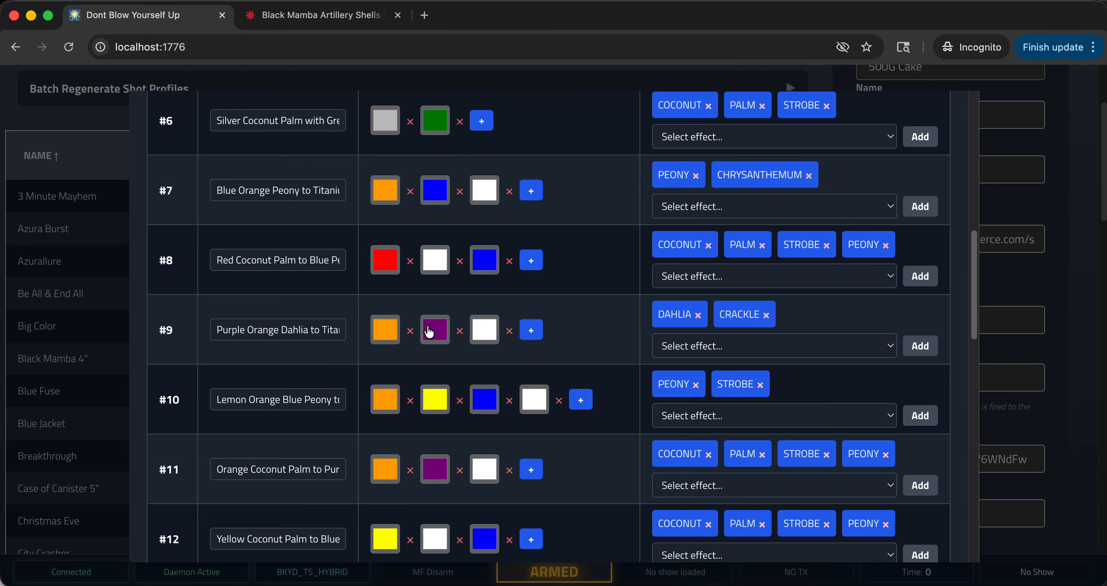
scroll(428, 331, down, 20)
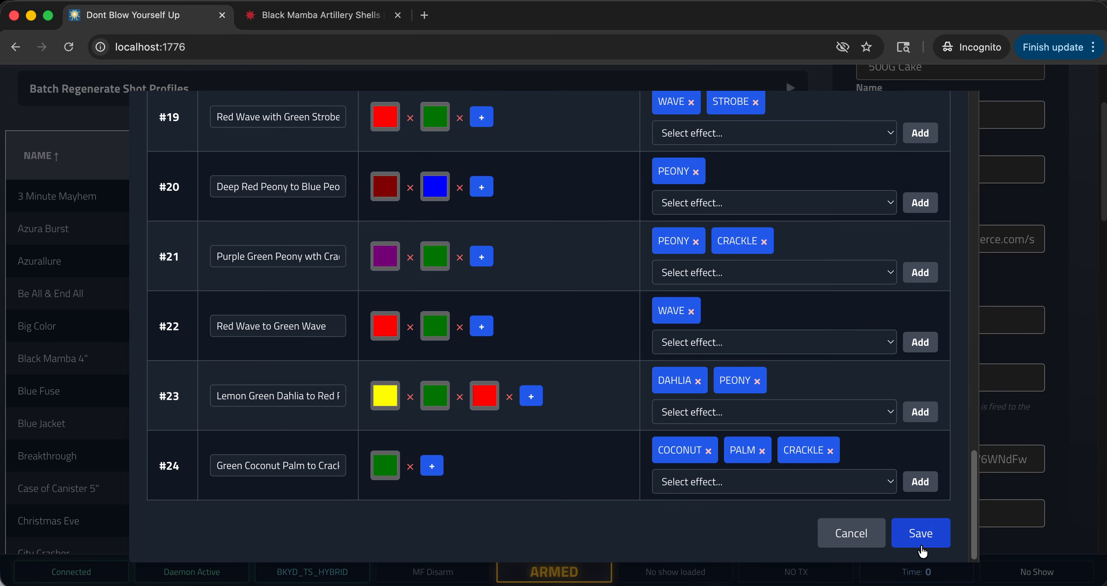
click(920, 533)
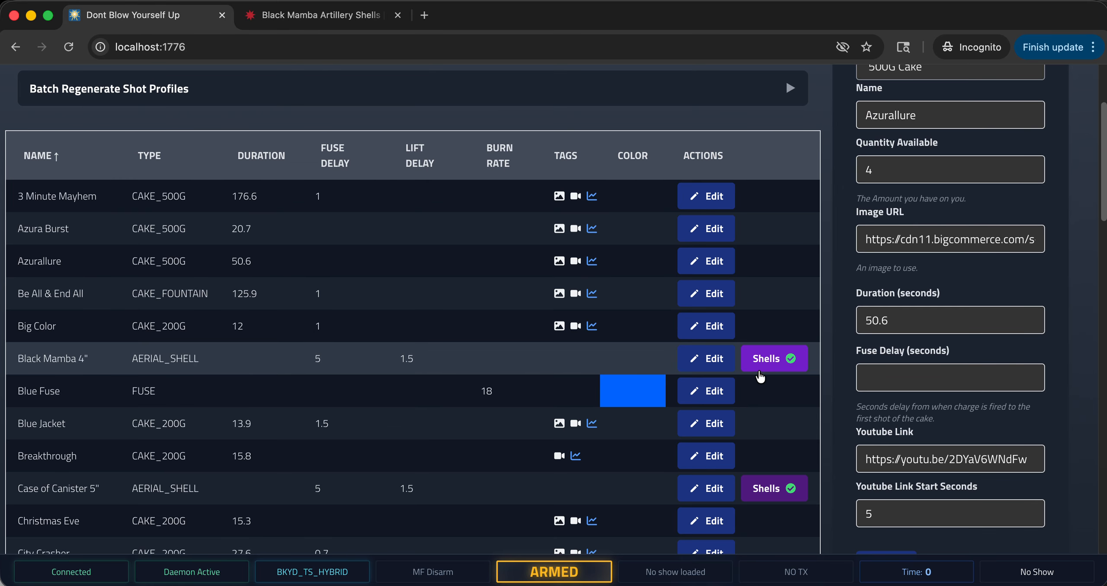
Return to the Show Editor and show the racks section below the timeline.
scroll(391, 336, up, 4)
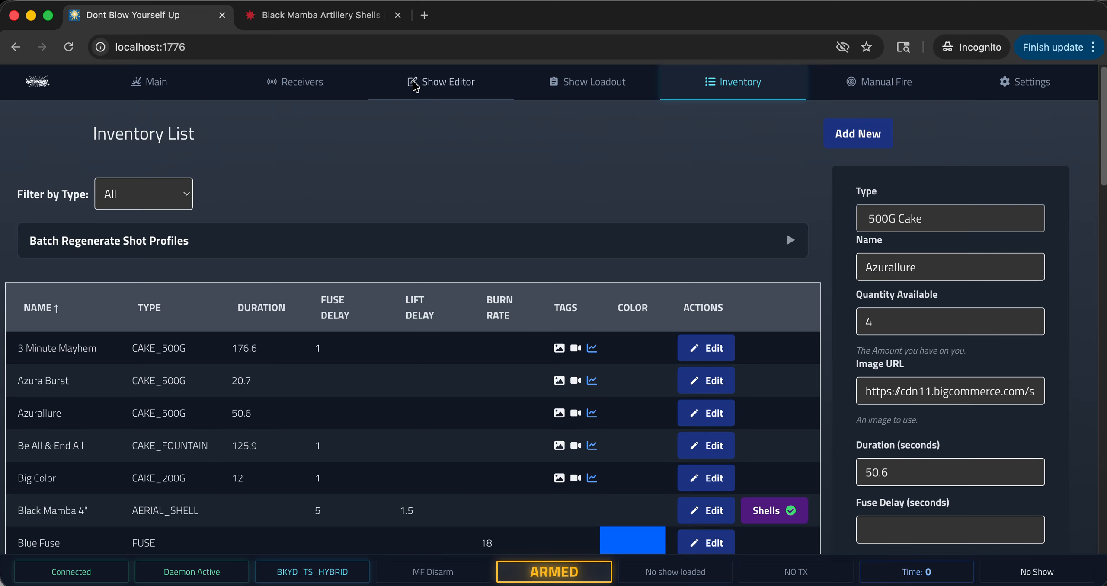
click(448, 84)
scroll(417, 336, down, 5)
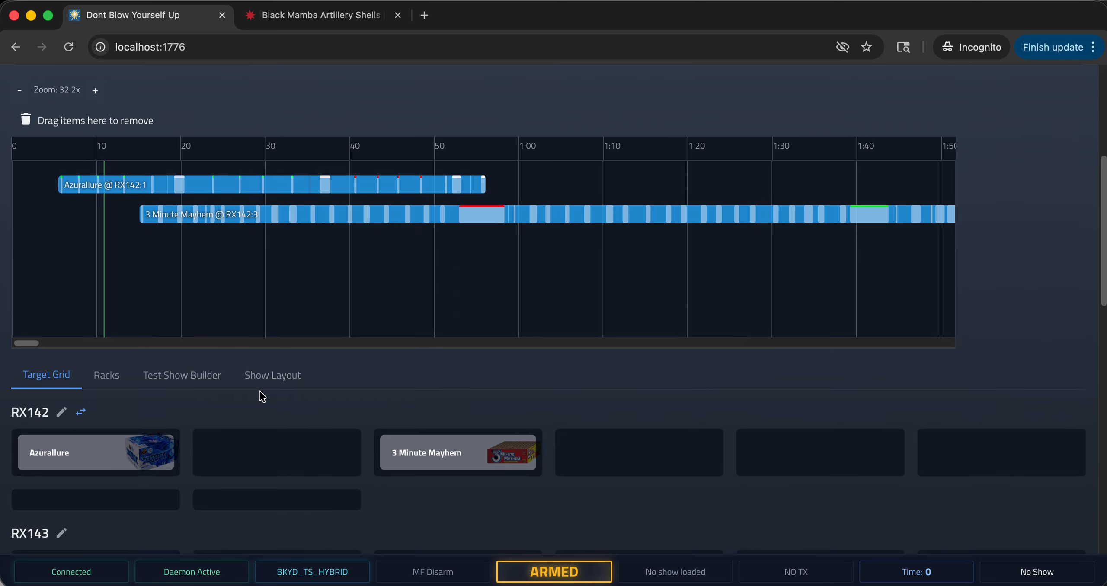
click(106, 385)
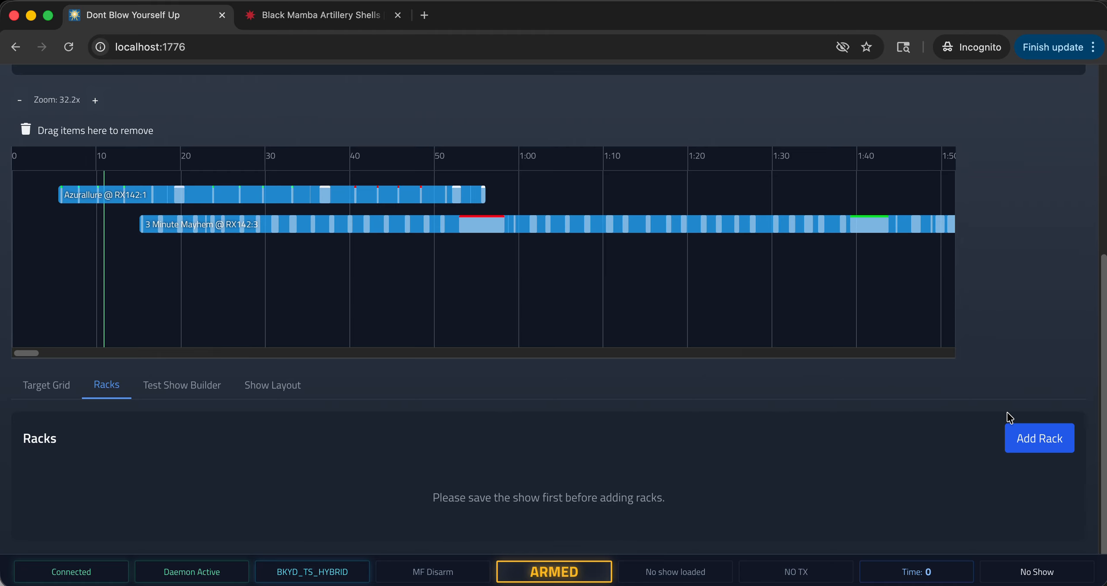
Fill in a new rack named "Left 48 rack" with 4 columns and 8 Y rows, and try to create it.
click(1035, 438)
scroll(562, 441, down, 5)
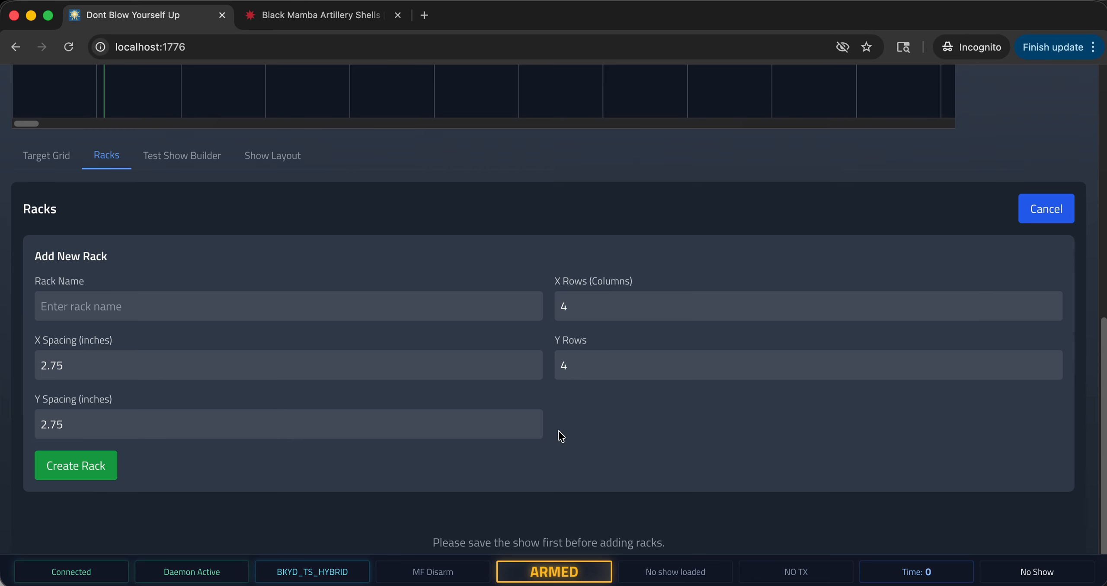
double_click(562, 365)
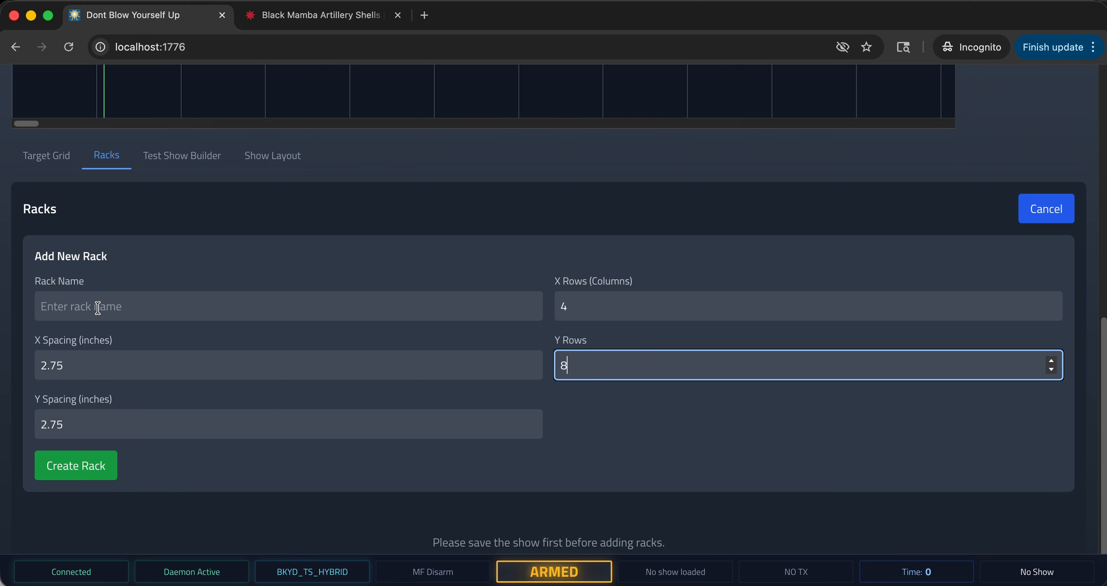
click(299, 312)
text(L)
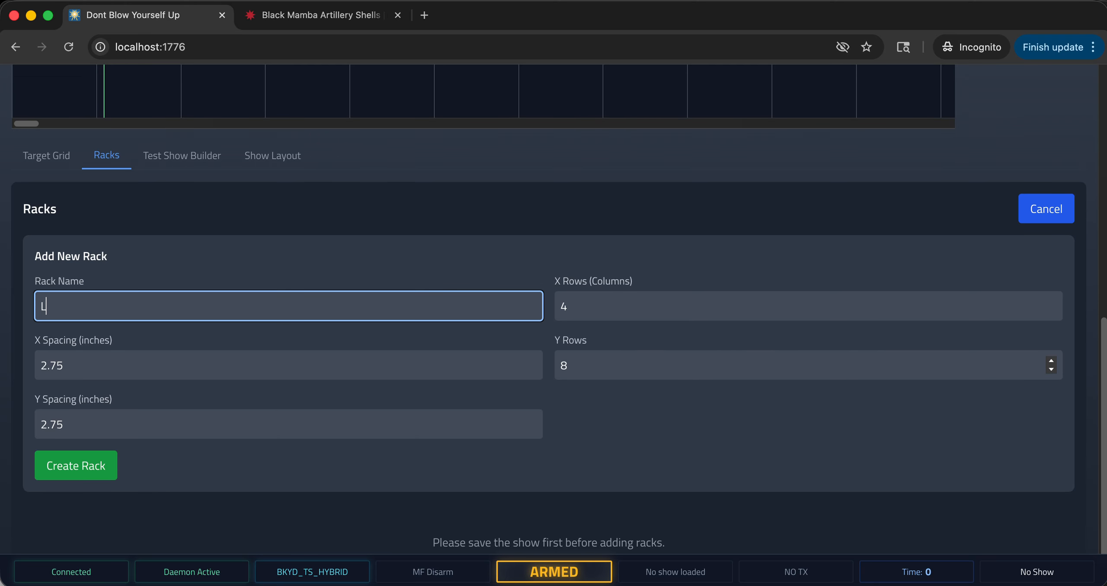
text(eft 48 rack)
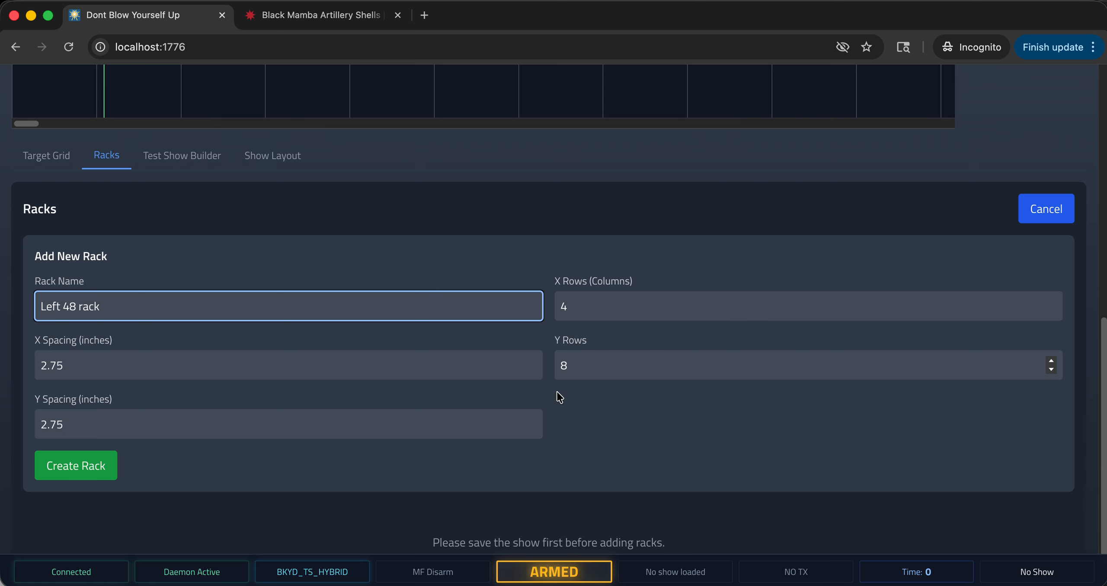
click(99, 476)
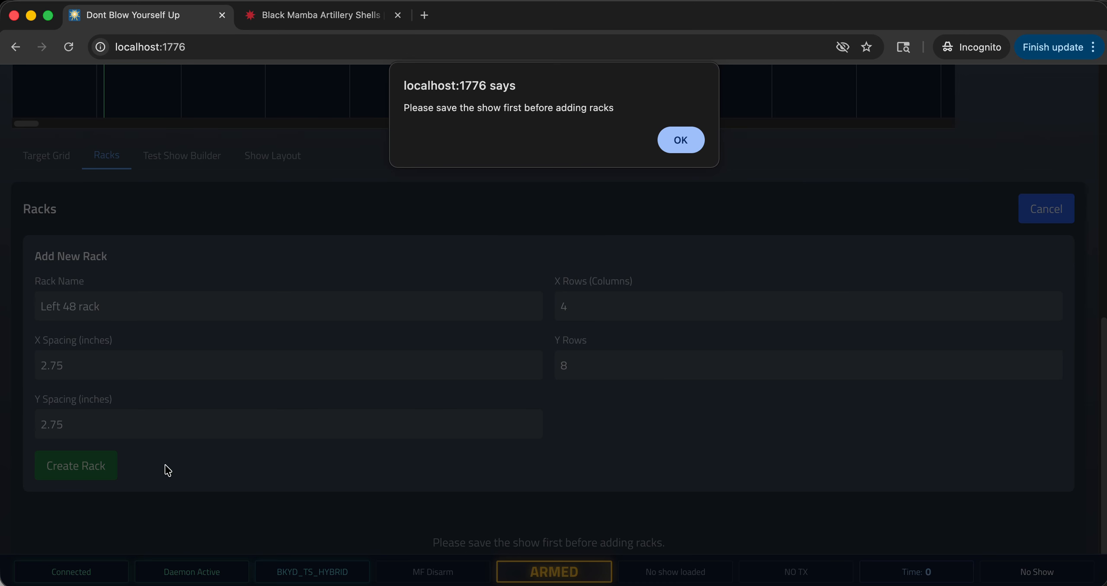
click(680, 140)
Name the show "test" and add it, completing the show's auth code prompt.
scroll(462, 223, up, 10)
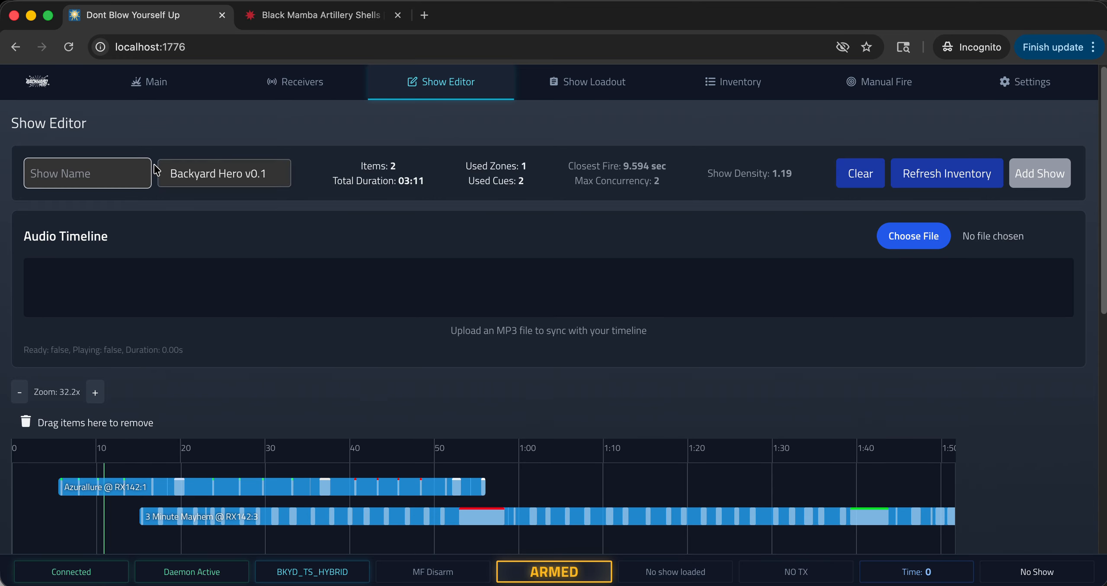
click(87, 174)
text(test)
click(1046, 184)
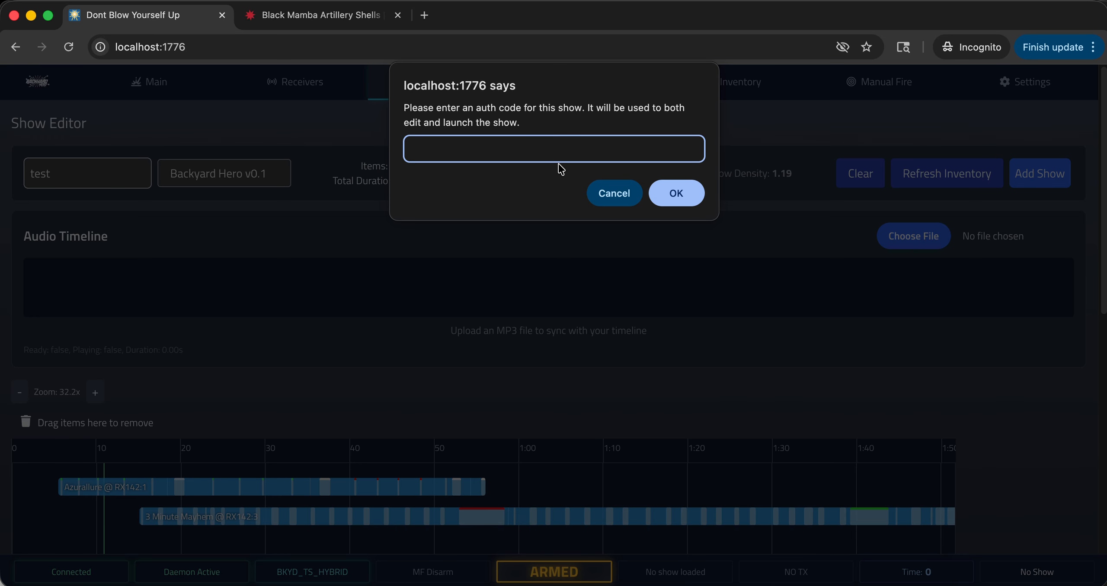
click(675, 193)
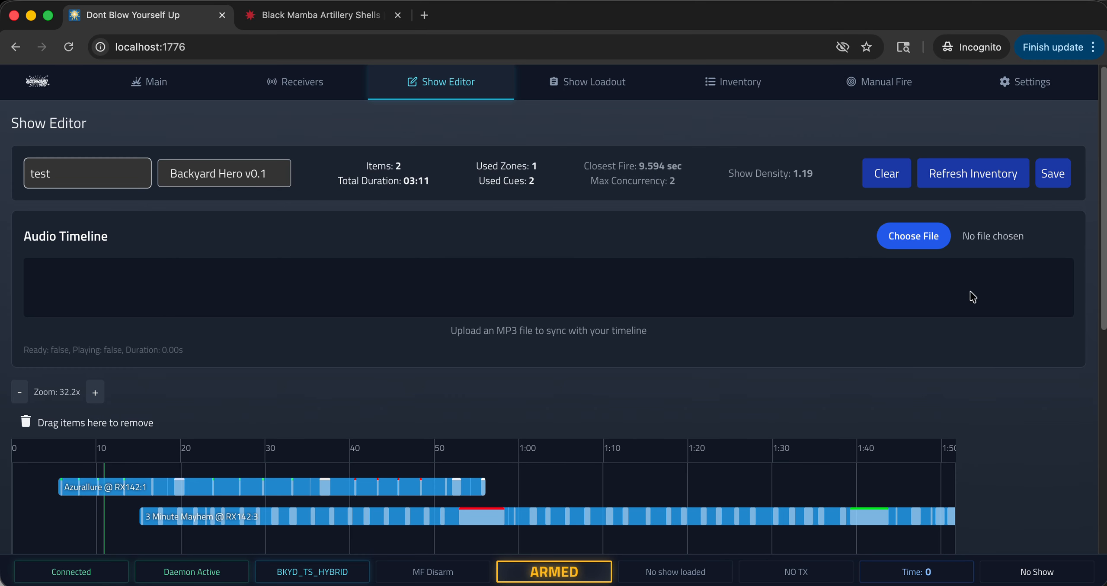
Create the prepared Left 48 rack in the saved show.
scroll(973, 298, down, 10)
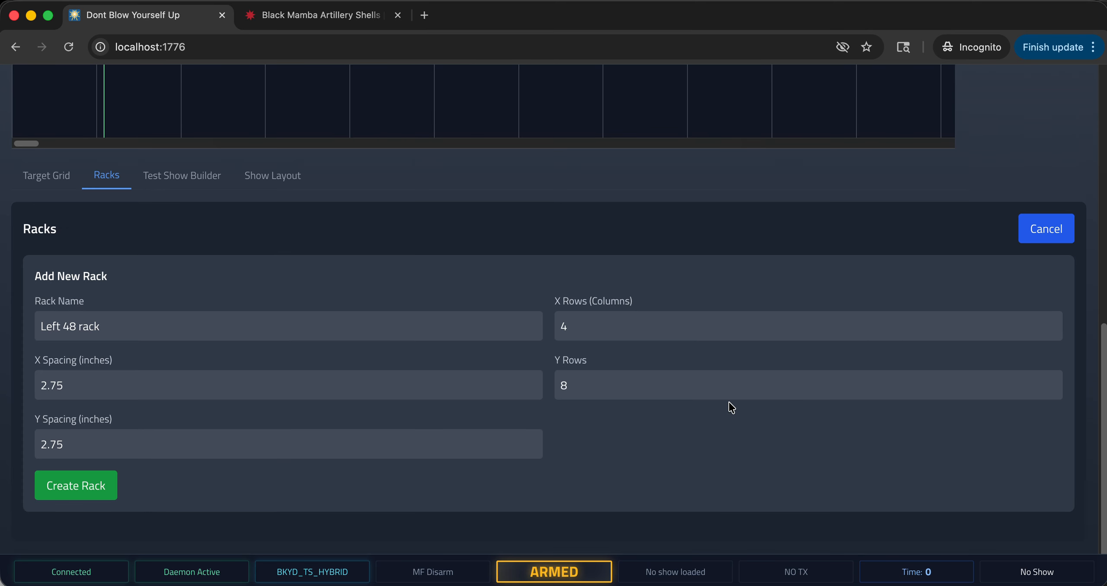
click(108, 487)
scroll(350, 359, down, 4)
Open shell selection for the first slot of the Left 48 rack, filter by dark red, and browse the matching shells.
click(65, 181)
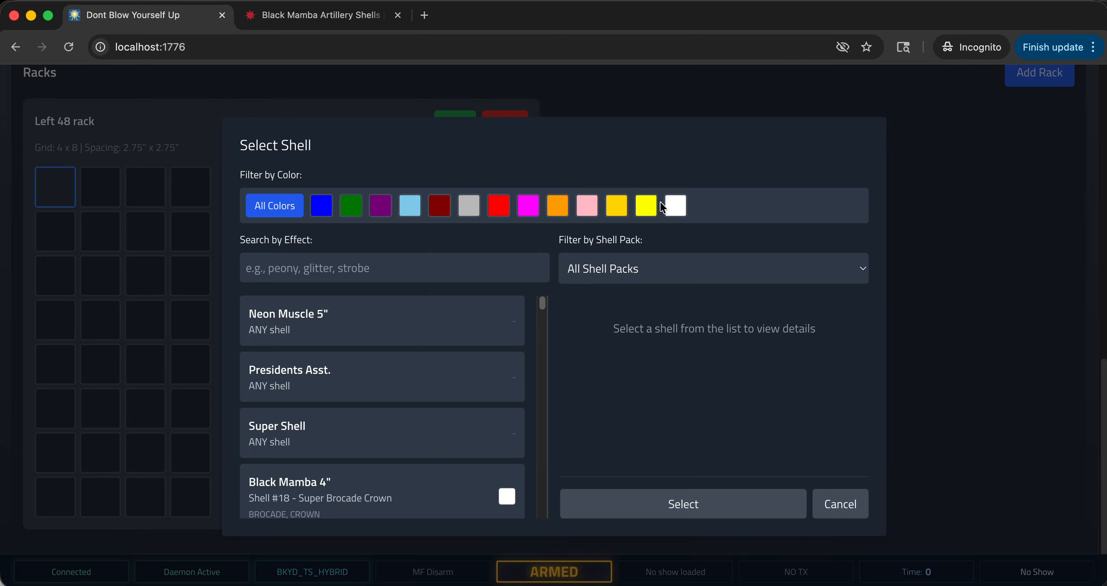
click(444, 210)
scroll(407, 400, down, 2)
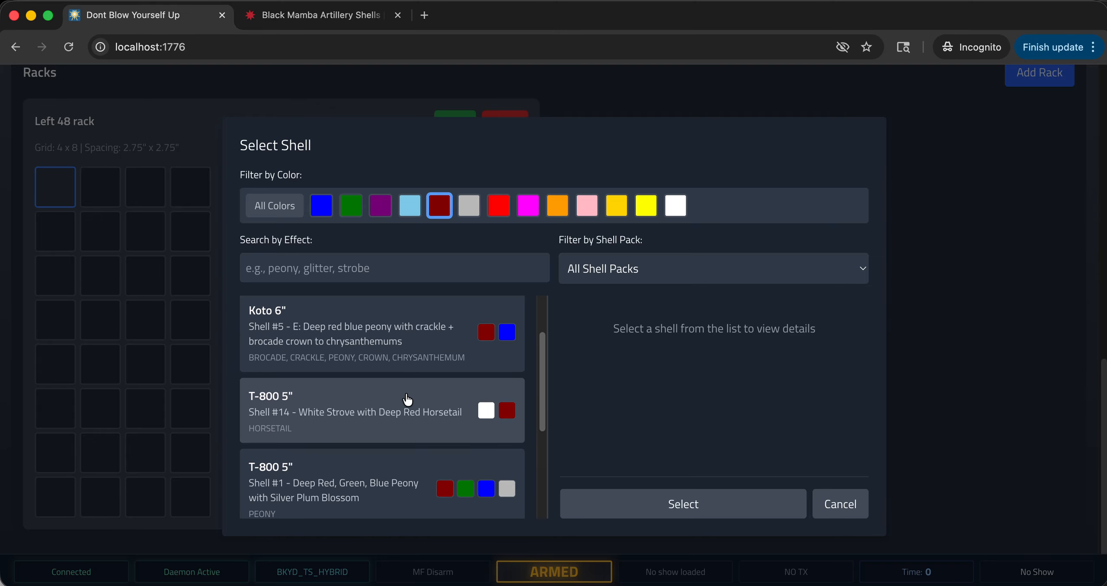
scroll(407, 400, down, 3)
scroll(393, 400, up, 5)
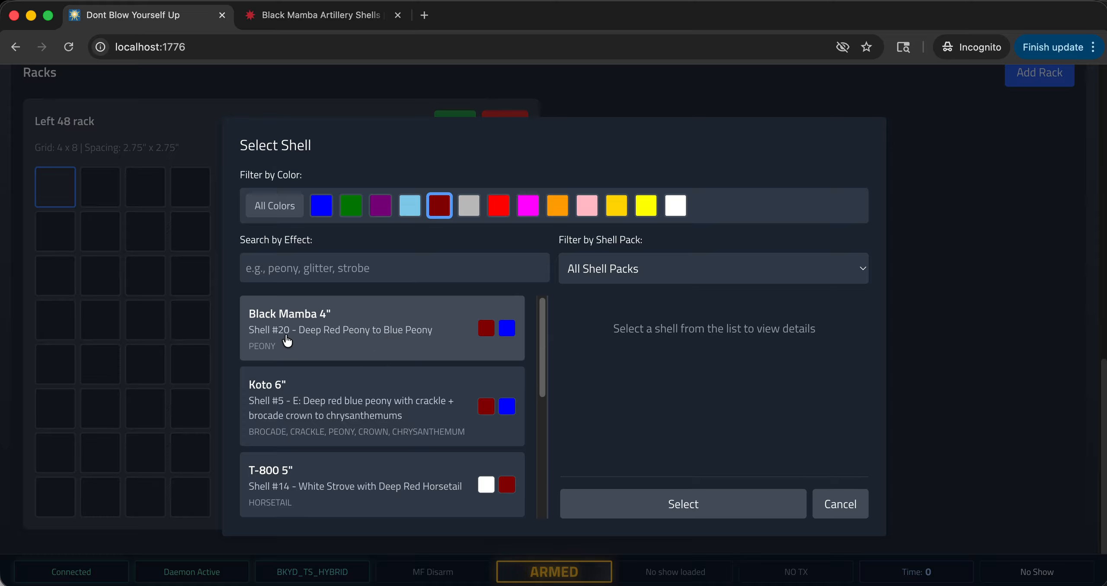
scroll(289, 382, down, 3)
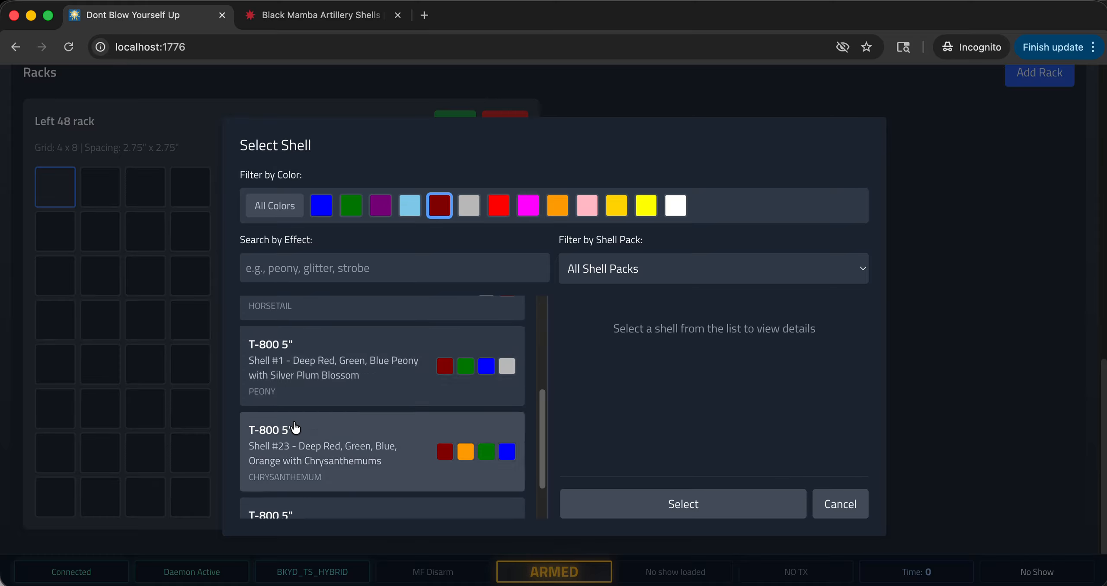
scroll(301, 388, down, 2)
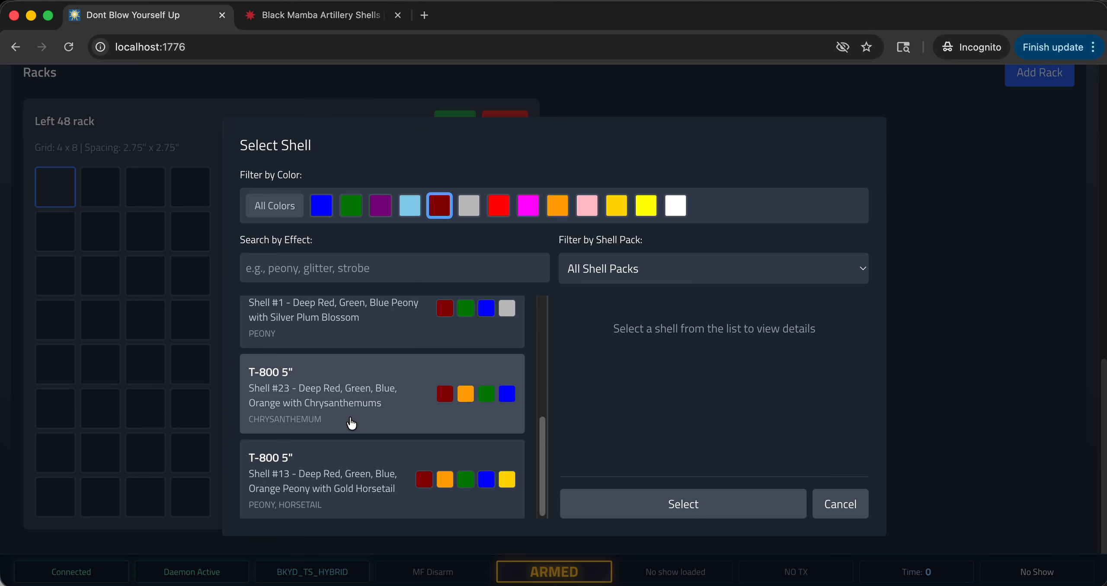
scroll(277, 483, up, 5)
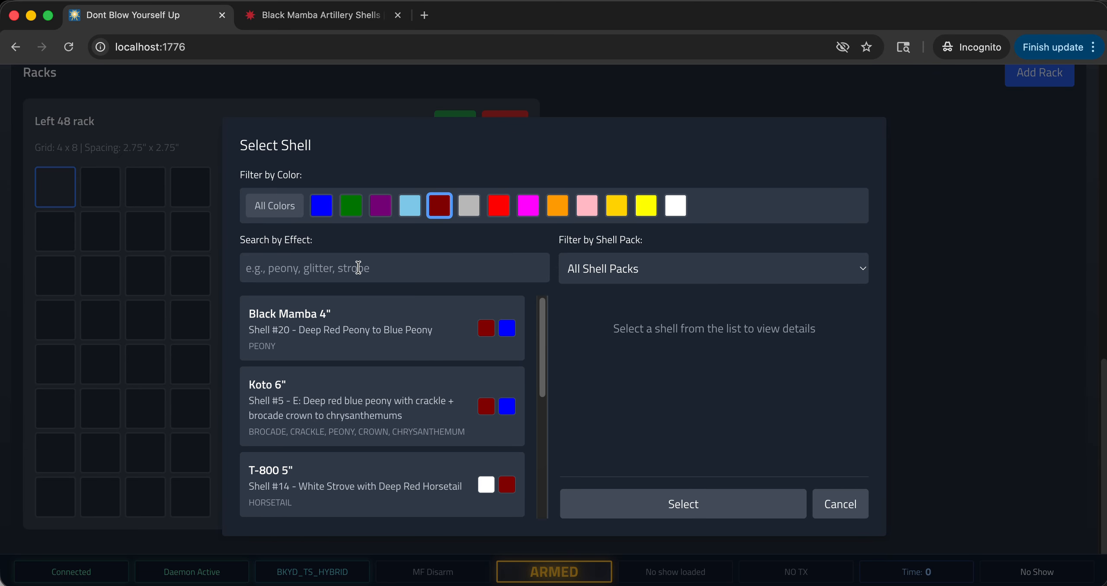
Try to narrow the dark red shells by effect with the searches "stro" and "STR", clearing each search.
click(395, 267)
text(stro)
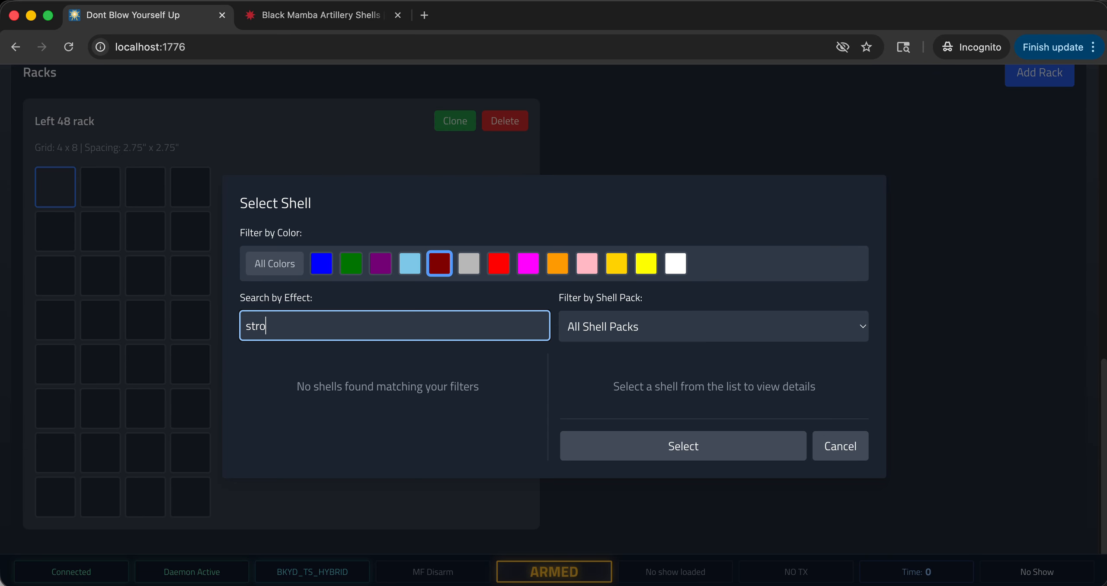
key(BackSpace)
key(BackSpace)
key(BackSpace)
key(BackSpace)
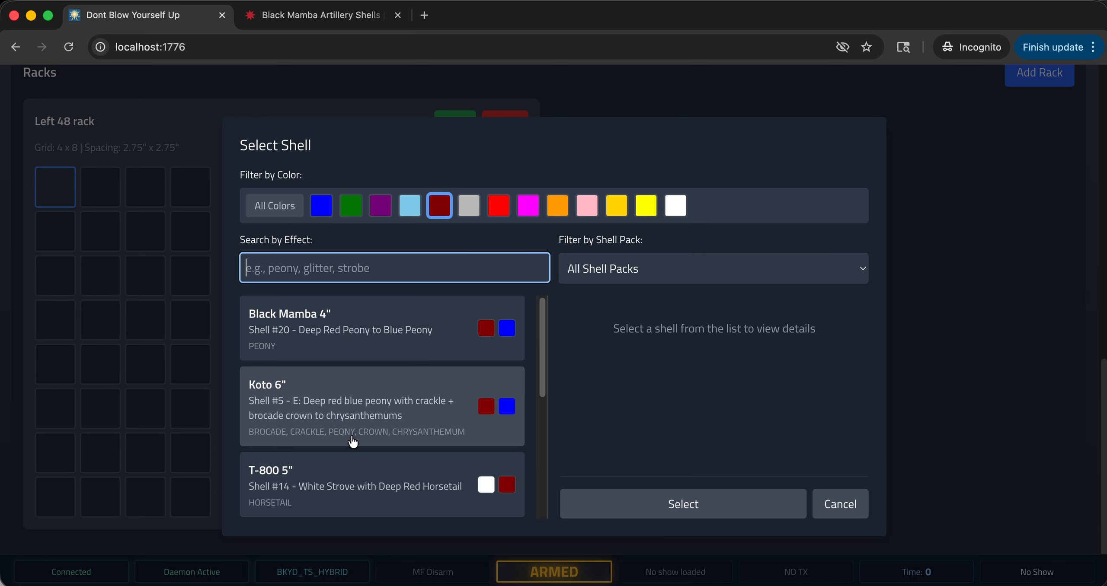
scroll(354, 432, down, 2)
text(STR)
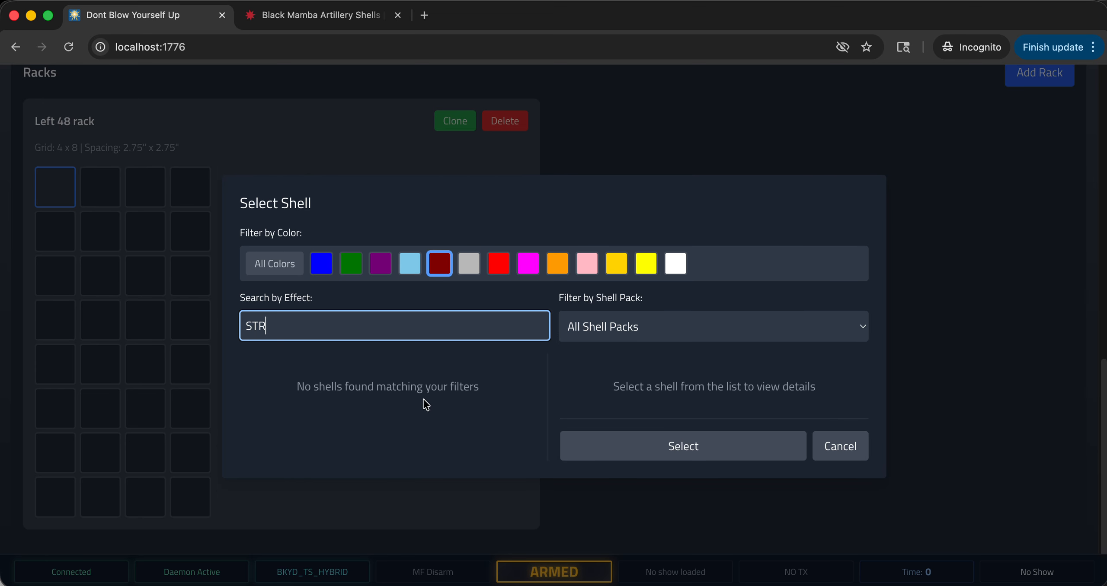
key(BackSpace)
key(BackSpace)
key(BackSpace)
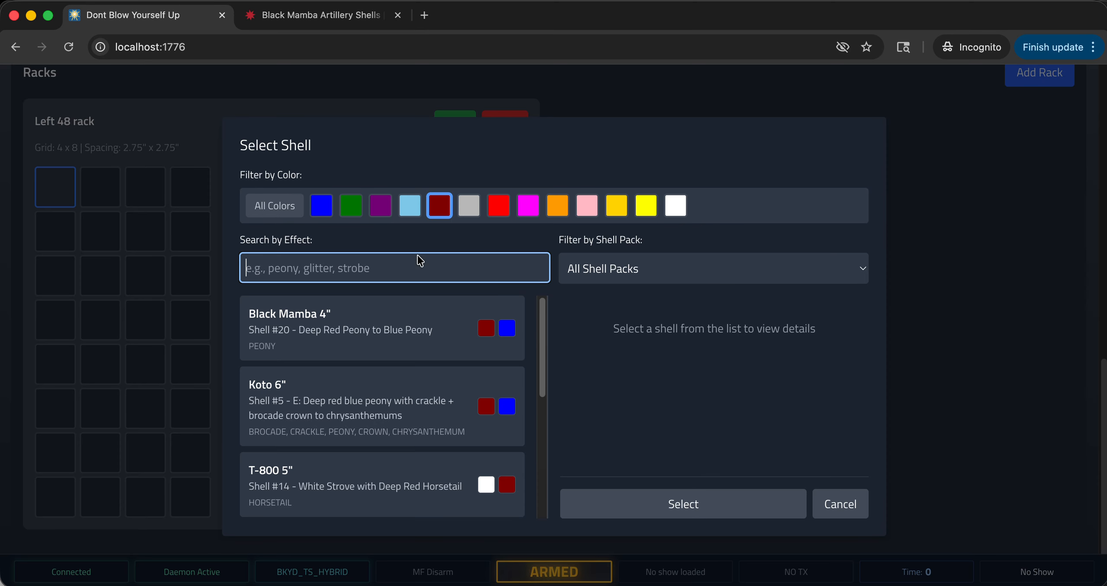
Assign Black Mamba 4" Shell #20, Deep Red Peony to Blue Peony, to the rack's first slot.
click(388, 314)
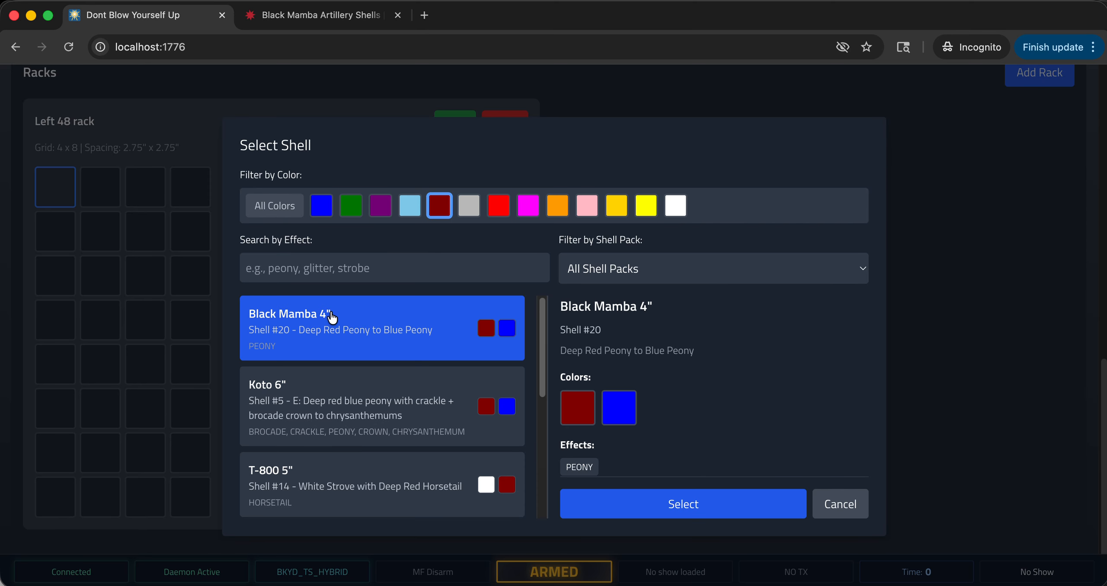
click(709, 510)
Filter the shells by red and assign Diablo 4" Shell #14 to the second slot in the rack's first row.
click(105, 188)
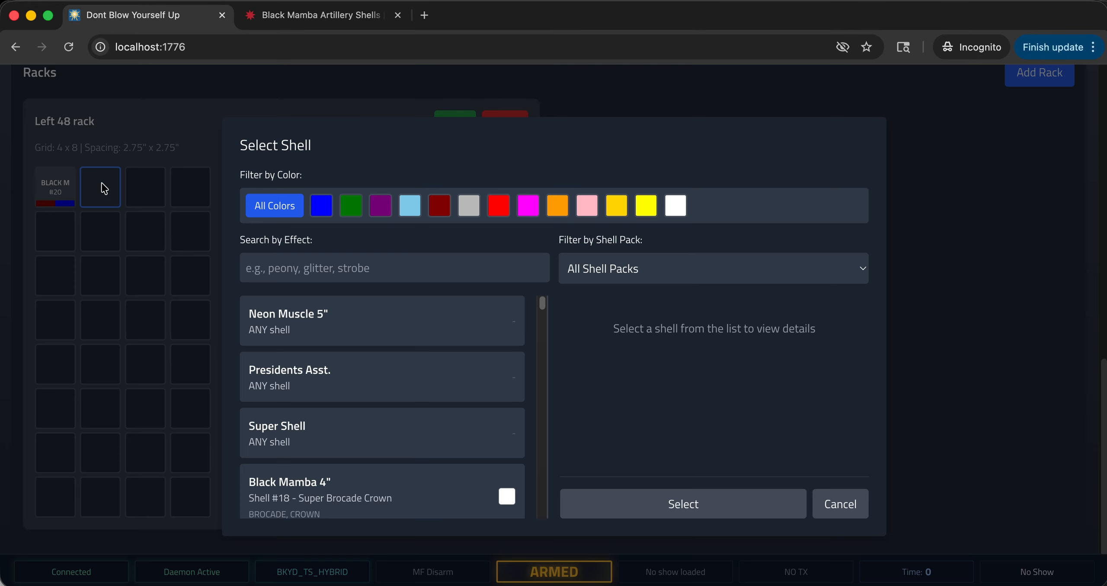
click(505, 216)
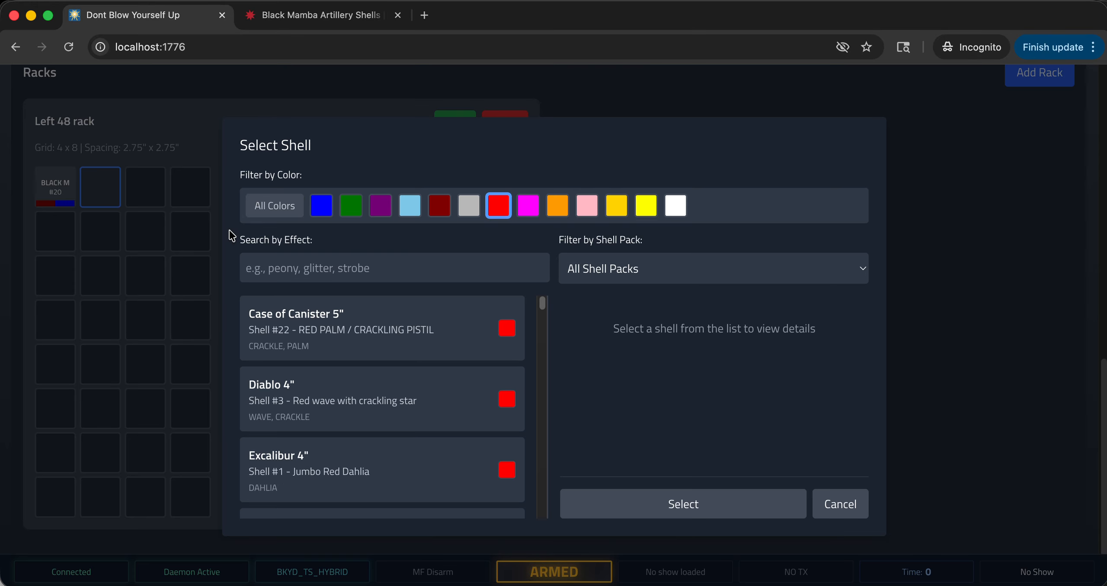
scroll(431, 416, down, 10)
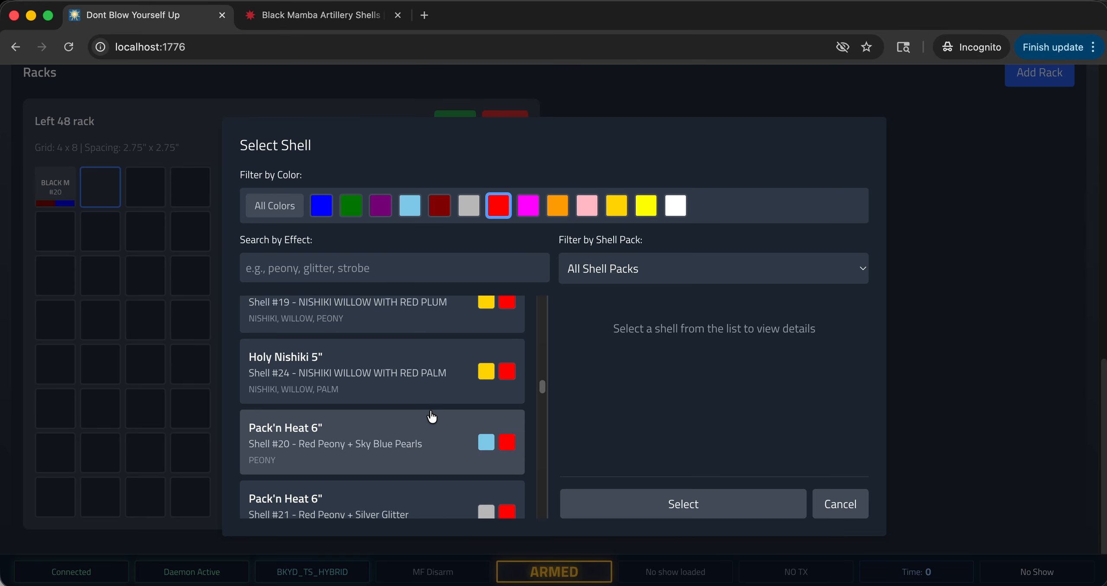
scroll(413, 415, up, 10)
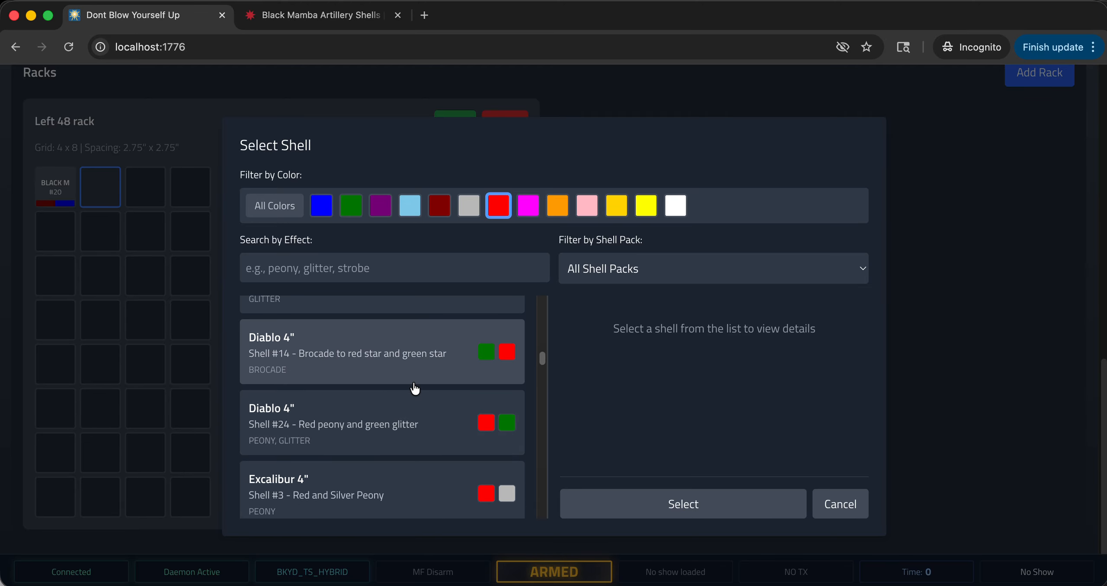
click(390, 358)
click(678, 502)
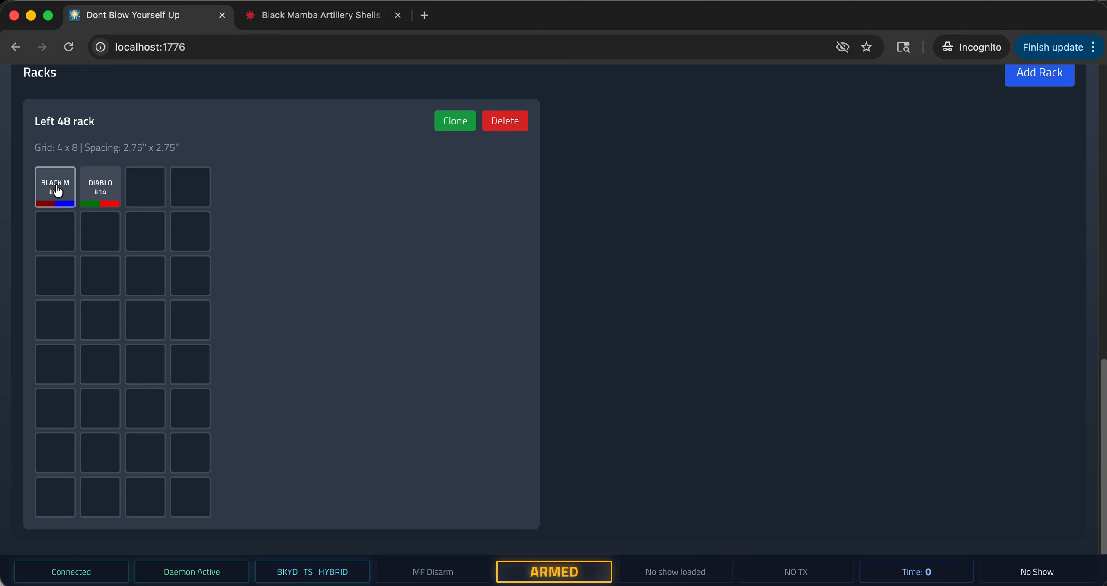
click(58, 190)
click(834, 505)
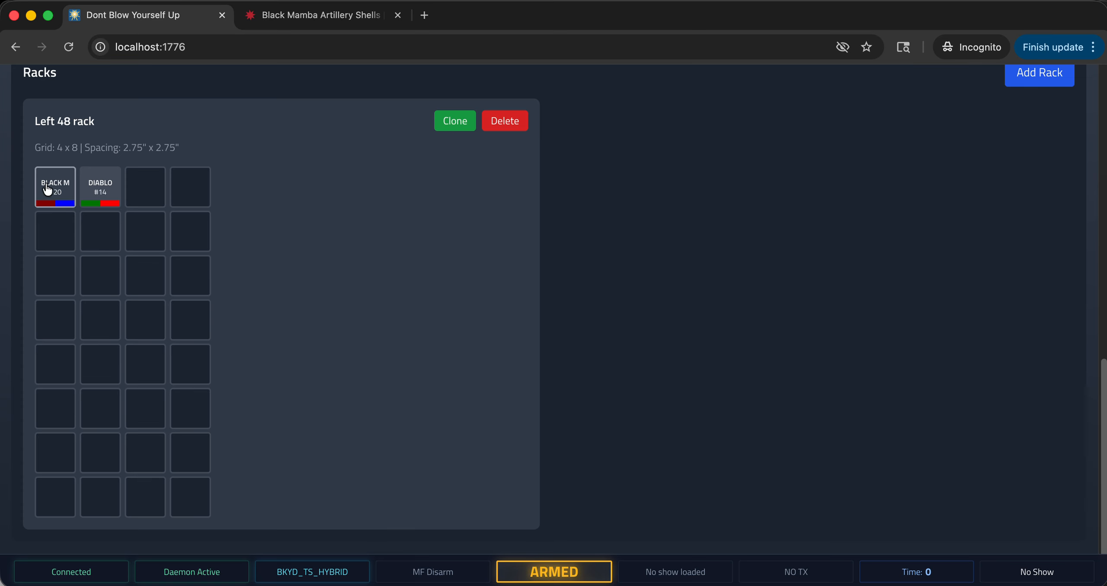
click(47, 190)
click(858, 504)
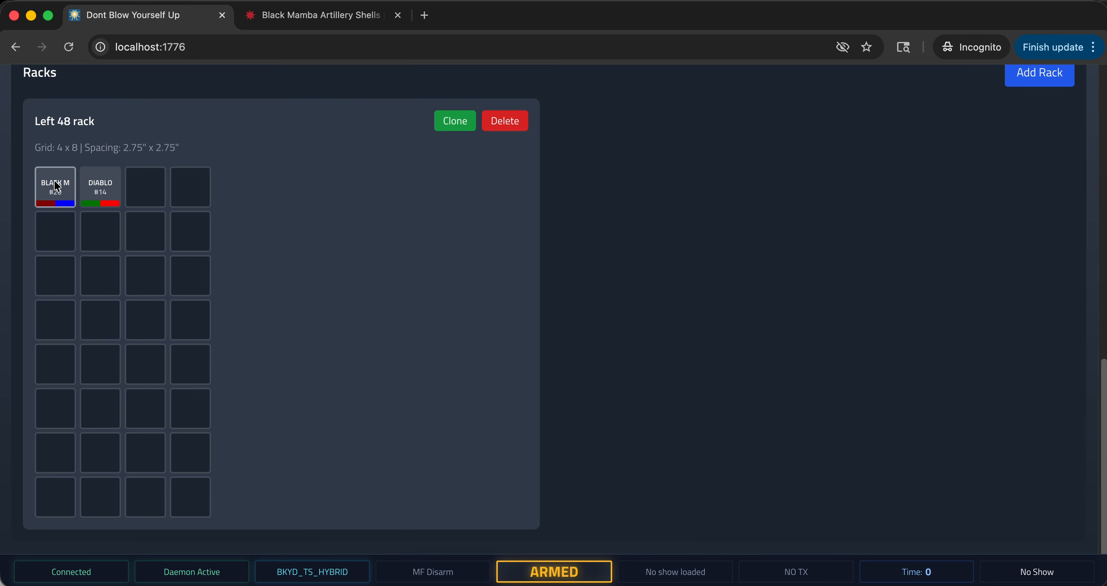
shift+click(108, 186)
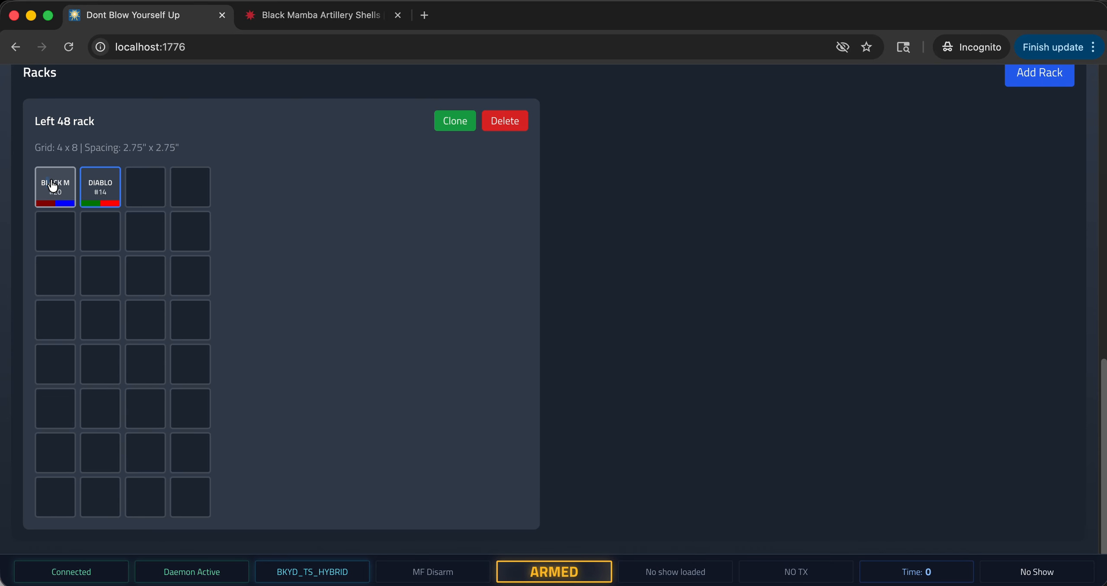
scroll(262, 216, up, 1)
click(69, 211)
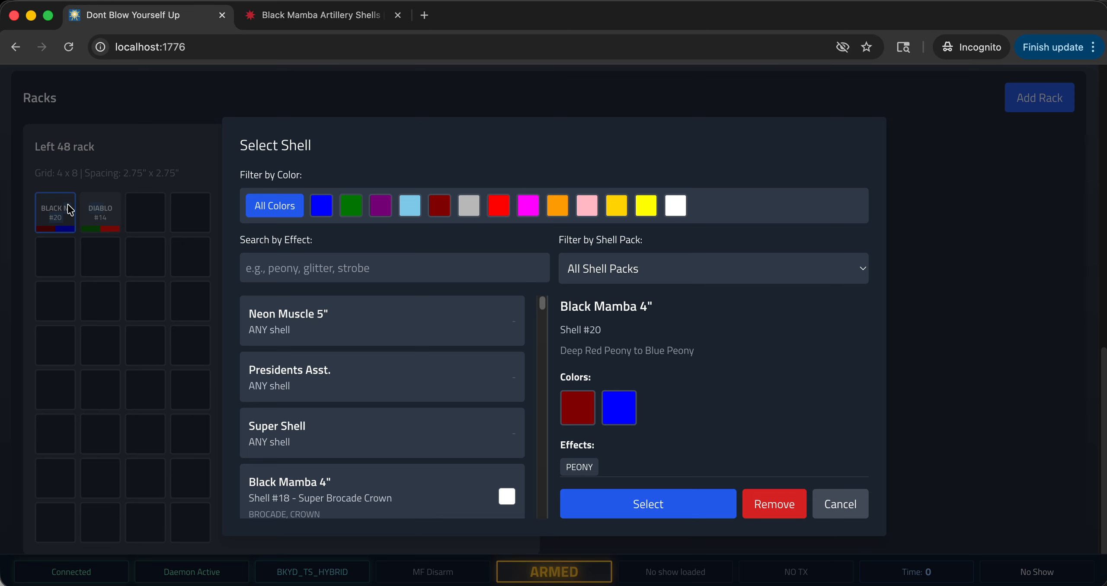
click(841, 502)
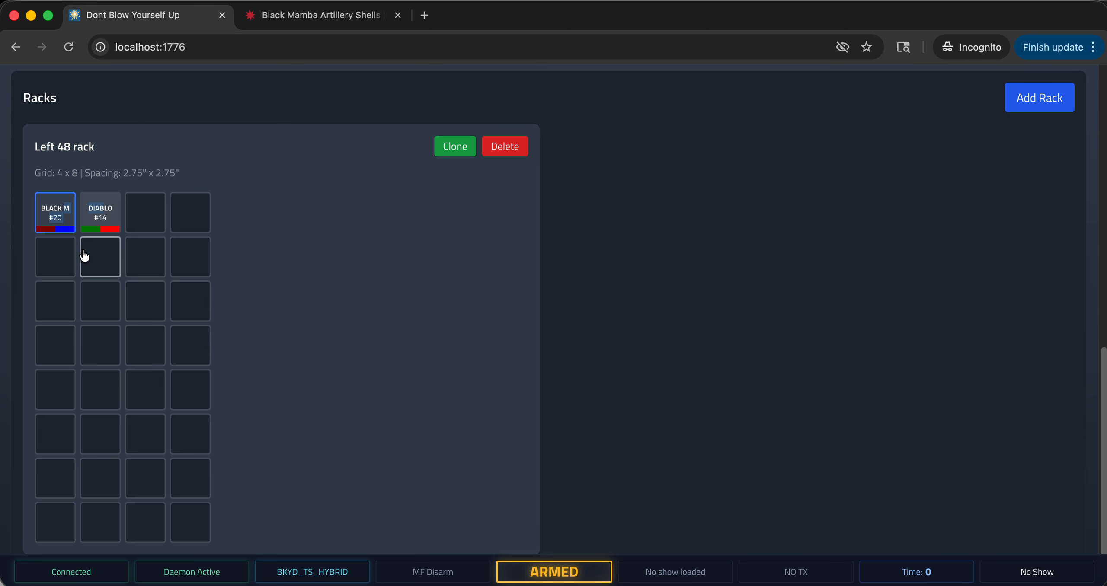
right_click(57, 212)
click(223, 204)
click(99, 216)
click(838, 503)
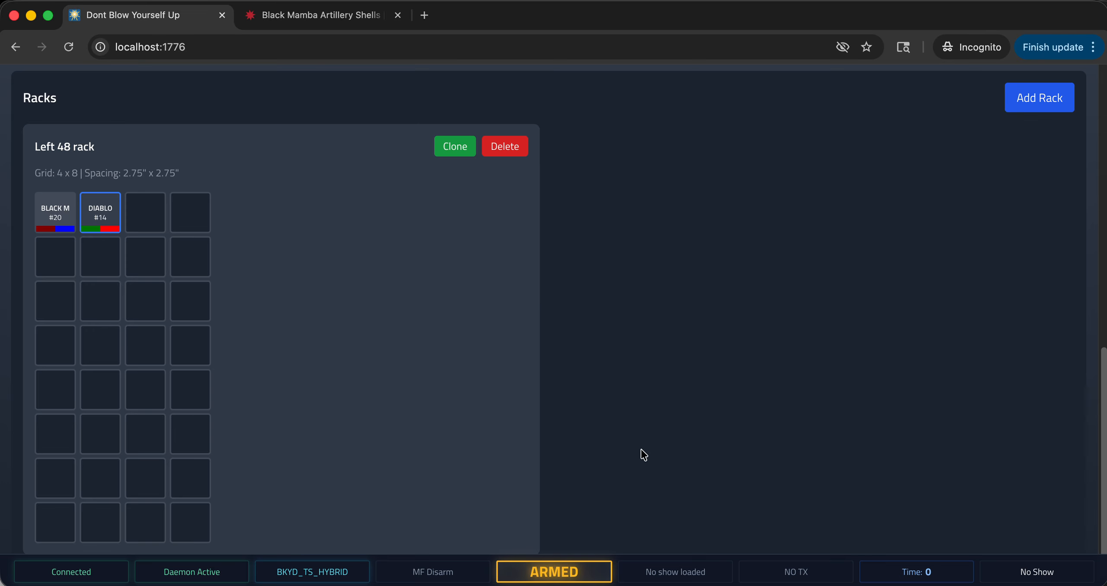
scroll(529, 421, up, 5)
scroll(521, 468, down, 5)
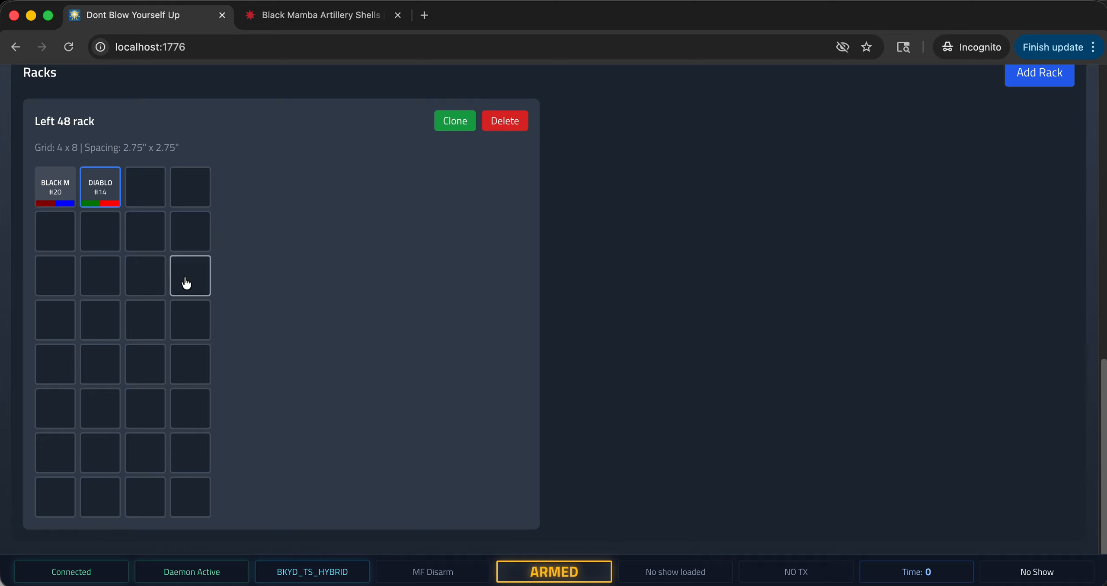
click(54, 191)
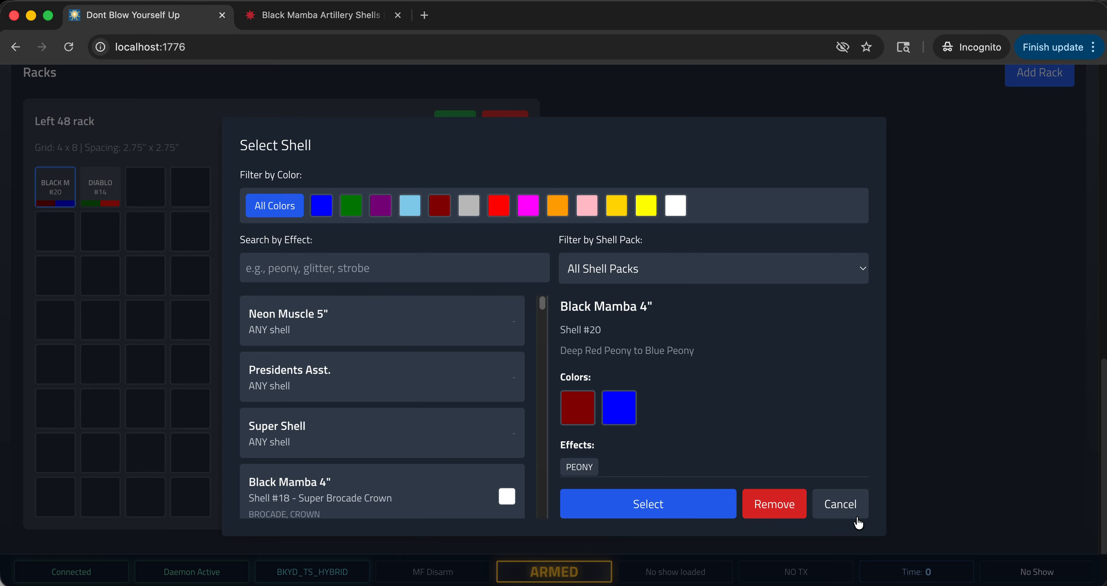
click(839, 504)
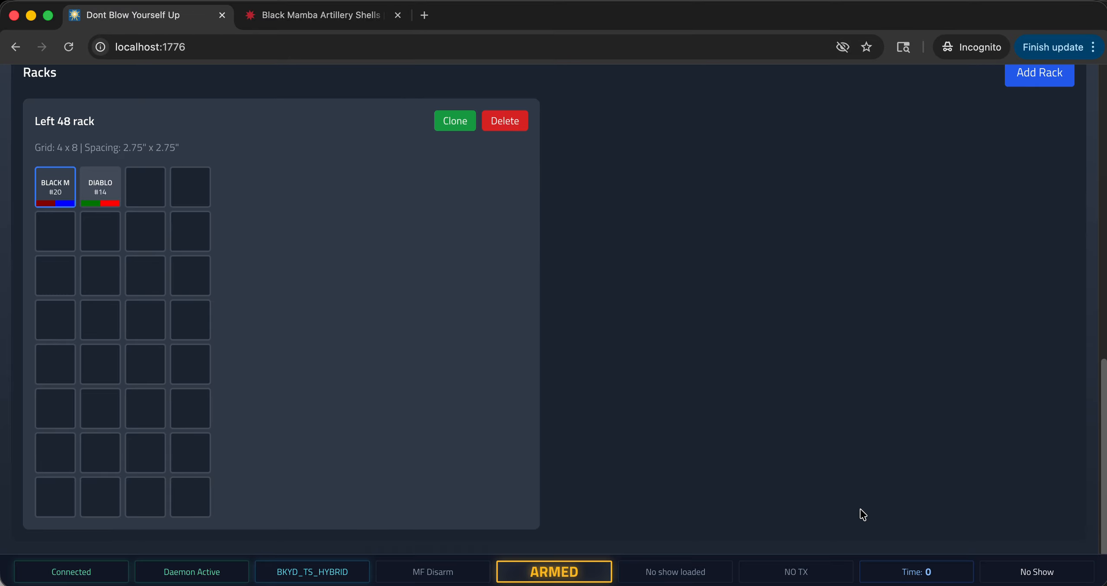
right_click(75, 189)
click(193, 156)
right_click(93, 183)
click(246, 174)
click(108, 187)
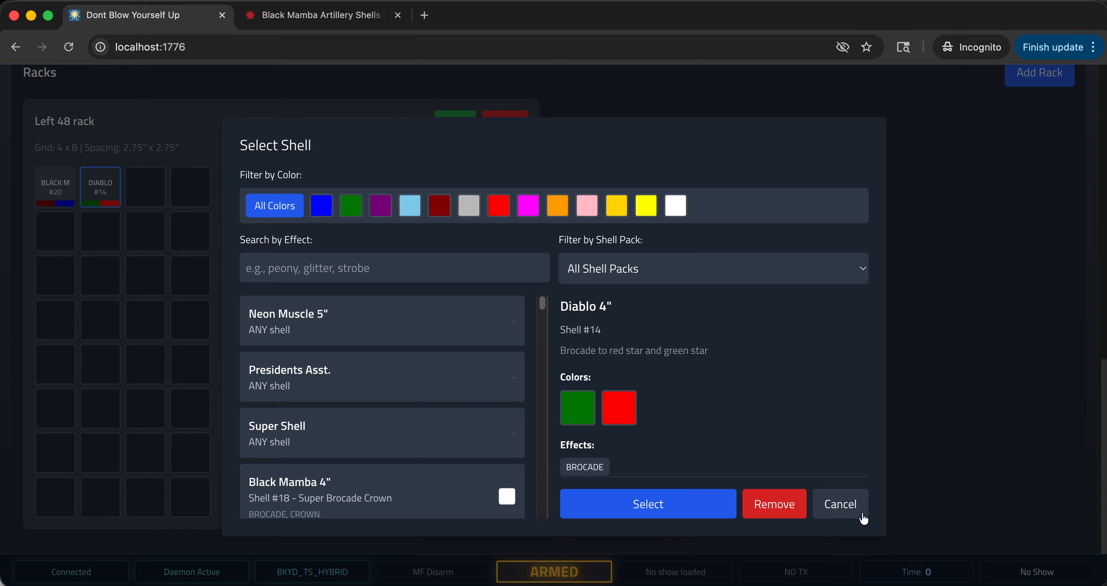
click(837, 503)
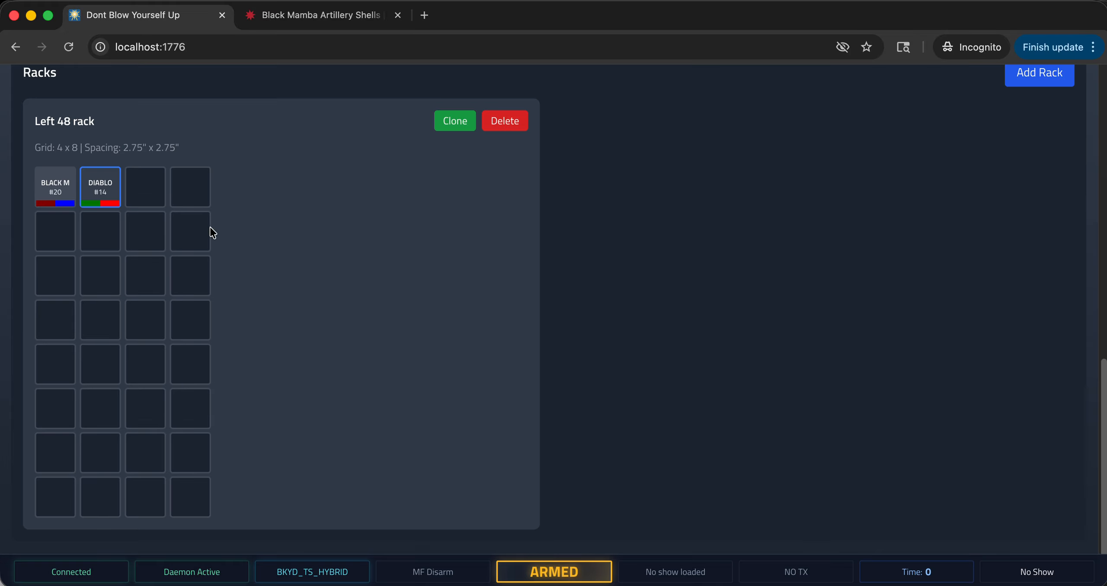
click(60, 200)
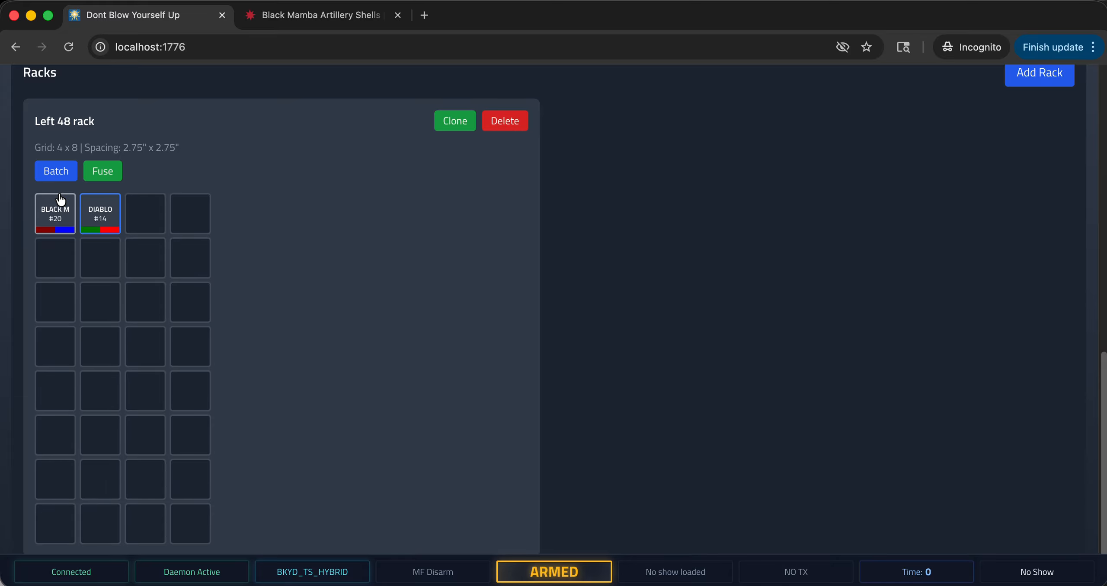
click(103, 221)
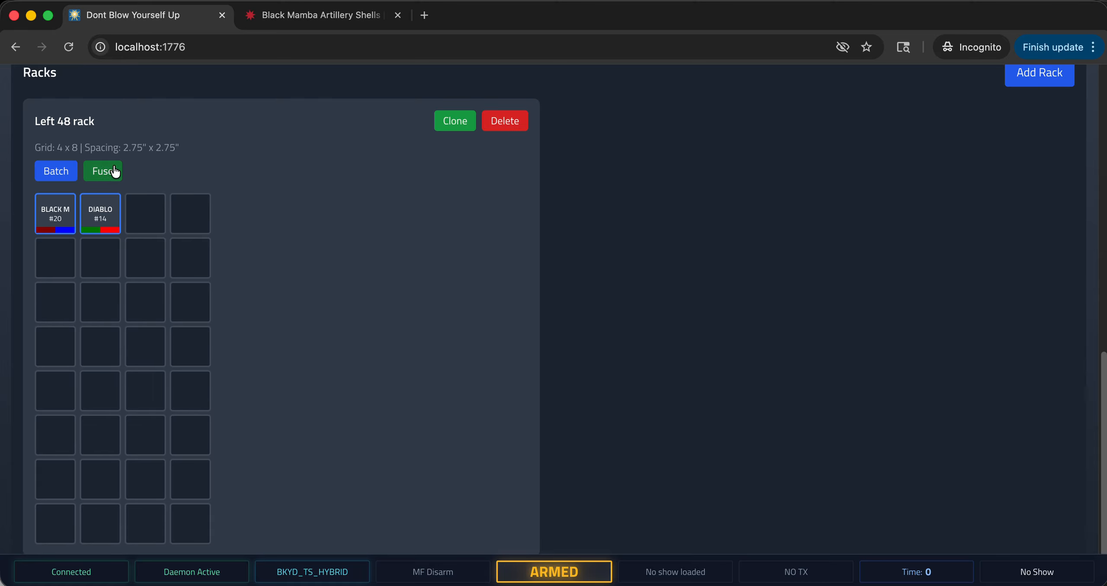
Batch-assign Diablo 4" Shell #9, Gold wave with gold glittering star, to the third and fourth slots of the first row, filtering by gold.
click(141, 213)
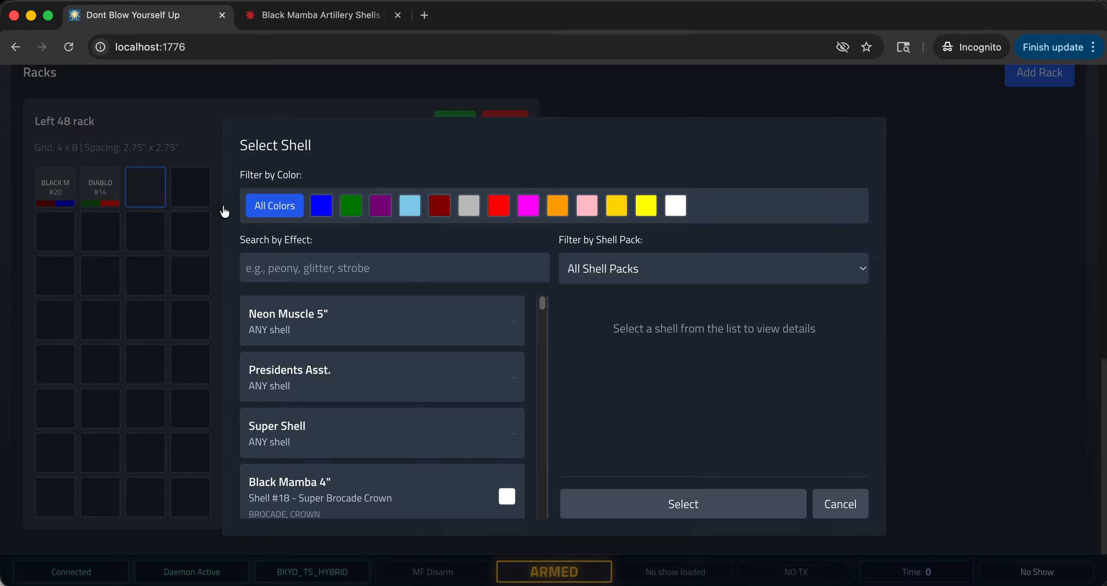
click(840, 504)
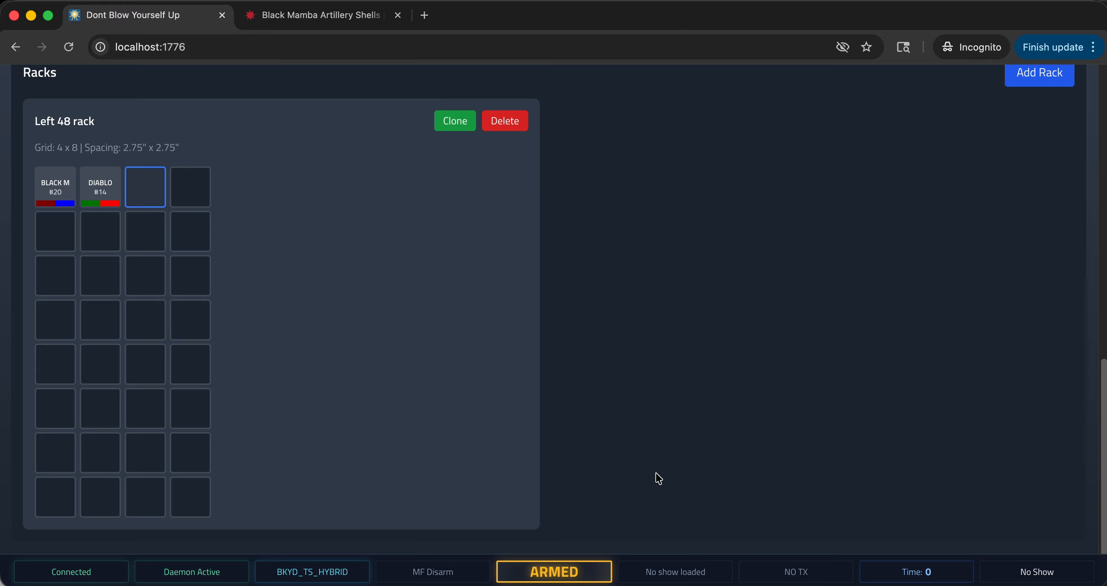
shift+click(197, 186)
click(56, 171)
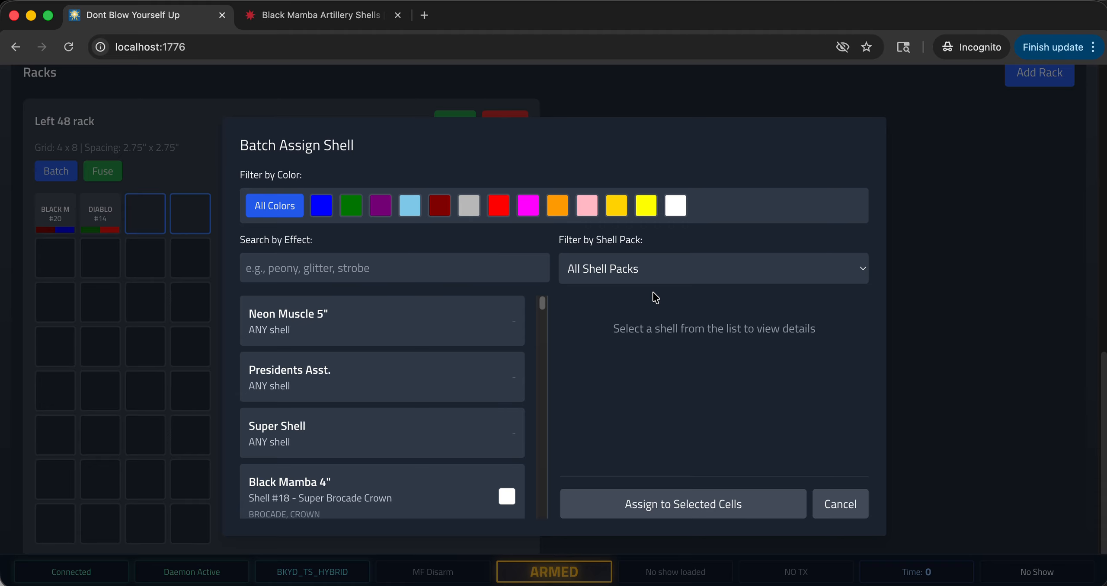
click(616, 207)
click(370, 389)
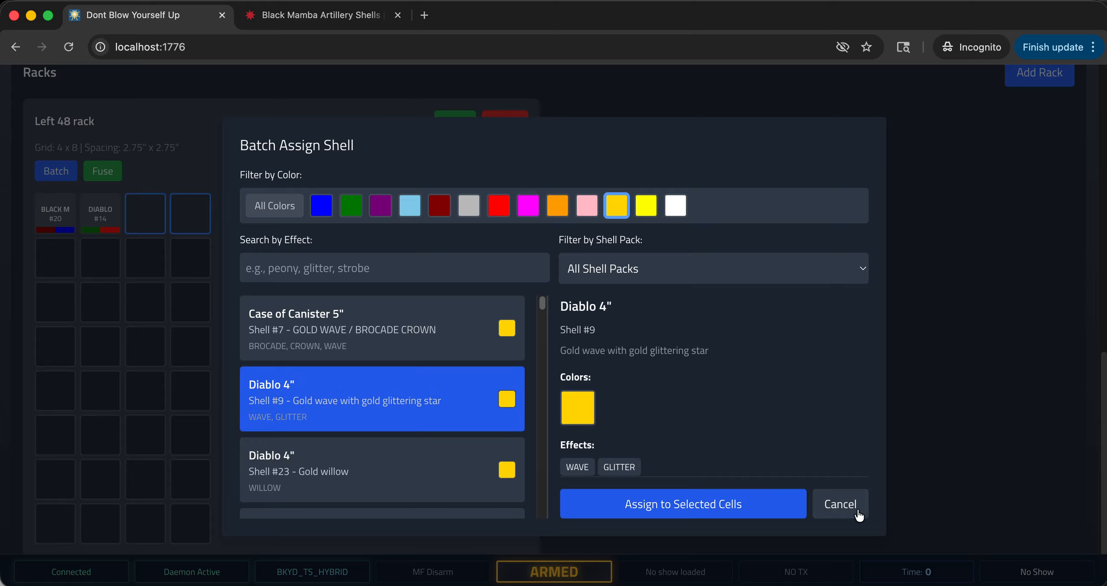
click(764, 517)
Fuse the four shells in the rack's first row together with Yellow Fuse (41 s/f) and a 1-inch lead-in.
click(52, 186)
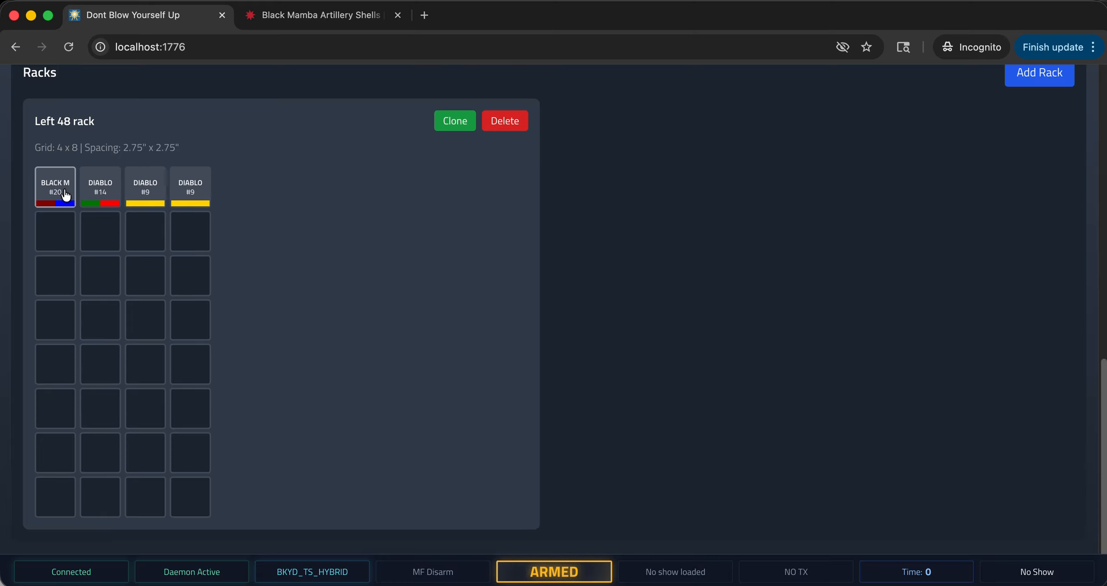
shift+click(99, 190)
shift+click(145, 212)
shift+click(180, 218)
click(104, 170)
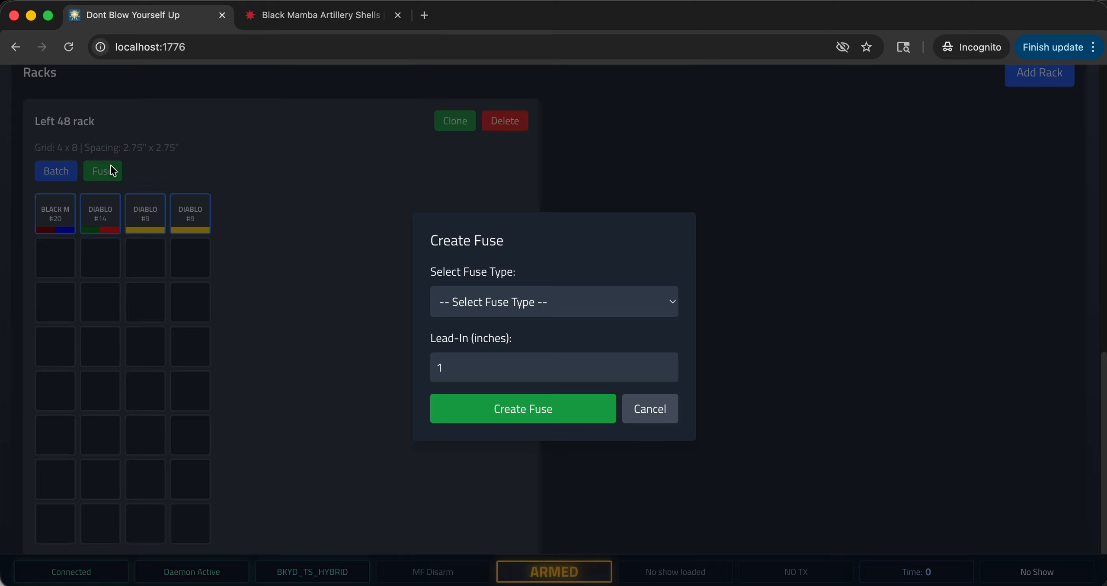
click(453, 305)
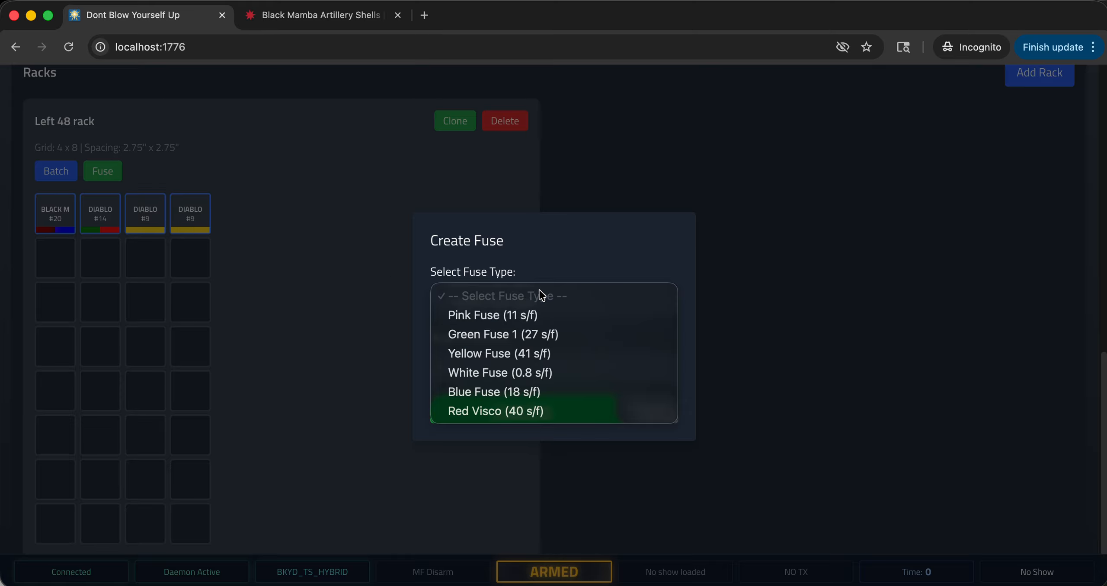
click(515, 352)
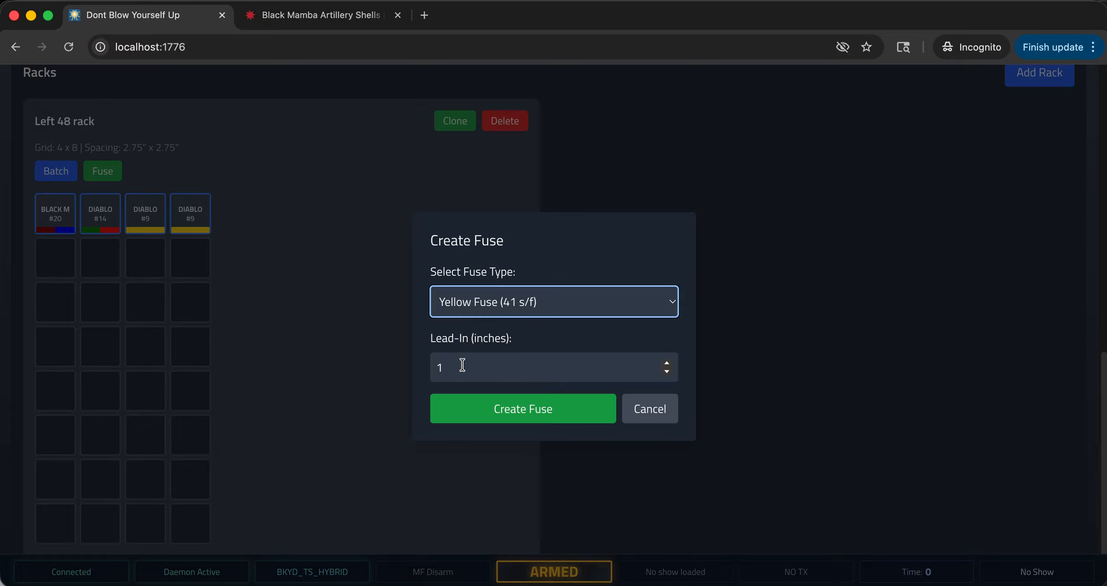
click(488, 412)
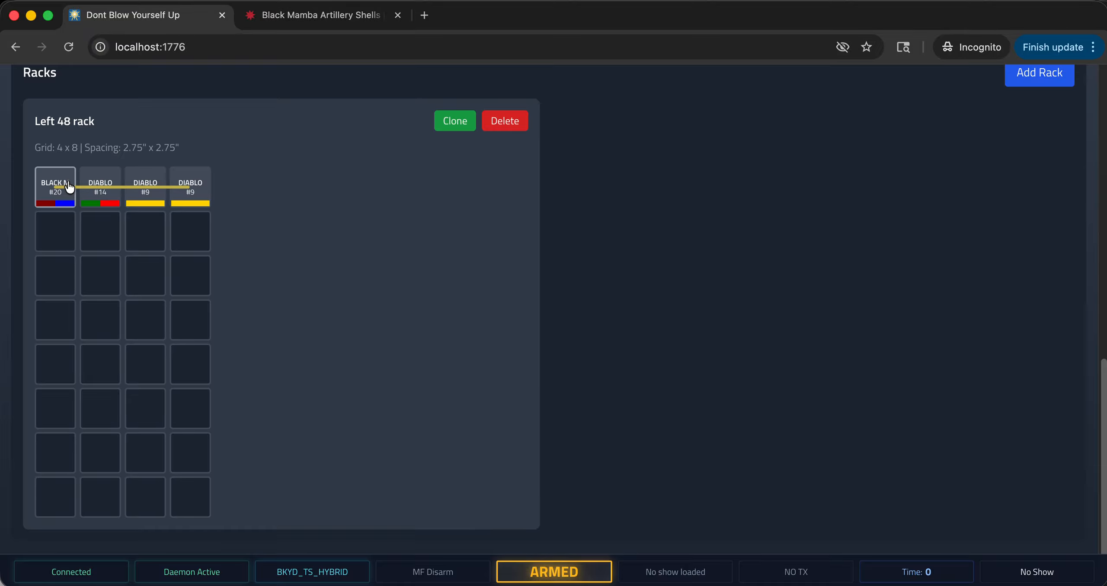
Add the Left 48 rack's fused four-shell link to the timeline at about 53 seconds as Rack Shells, zone RX142, target 2.
scroll(663, 339, up, 8)
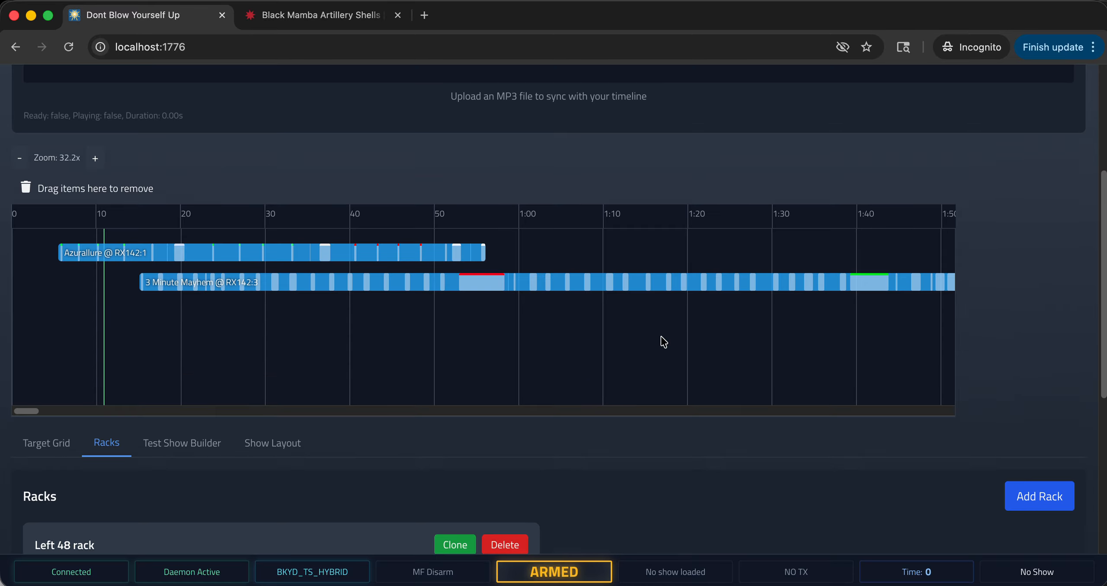
scroll(687, 362, down, 7)
scroll(652, 358, up, 5)
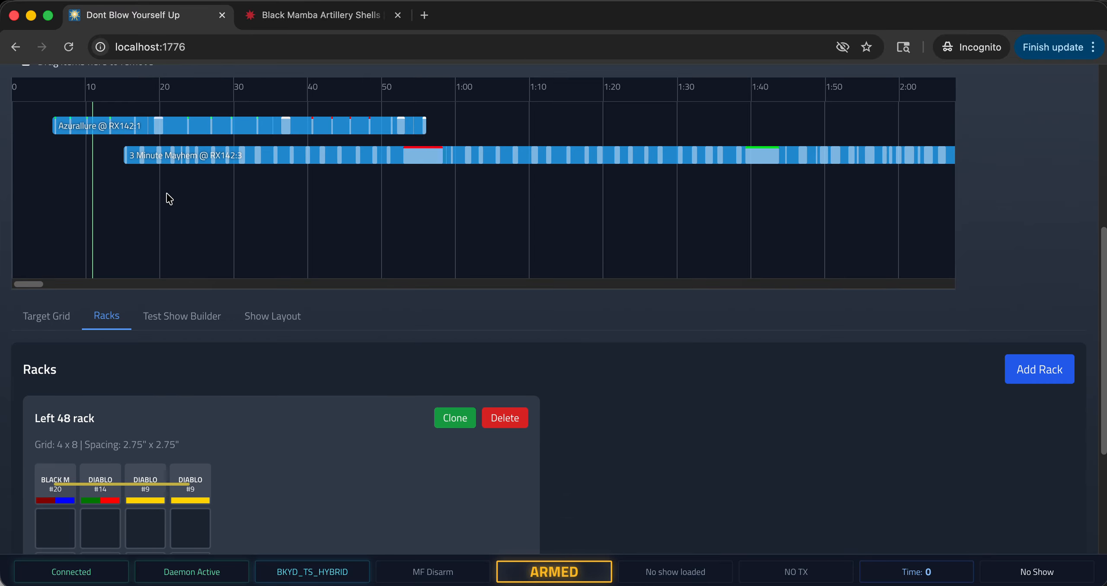
double_click(408, 204)
click(527, 175)
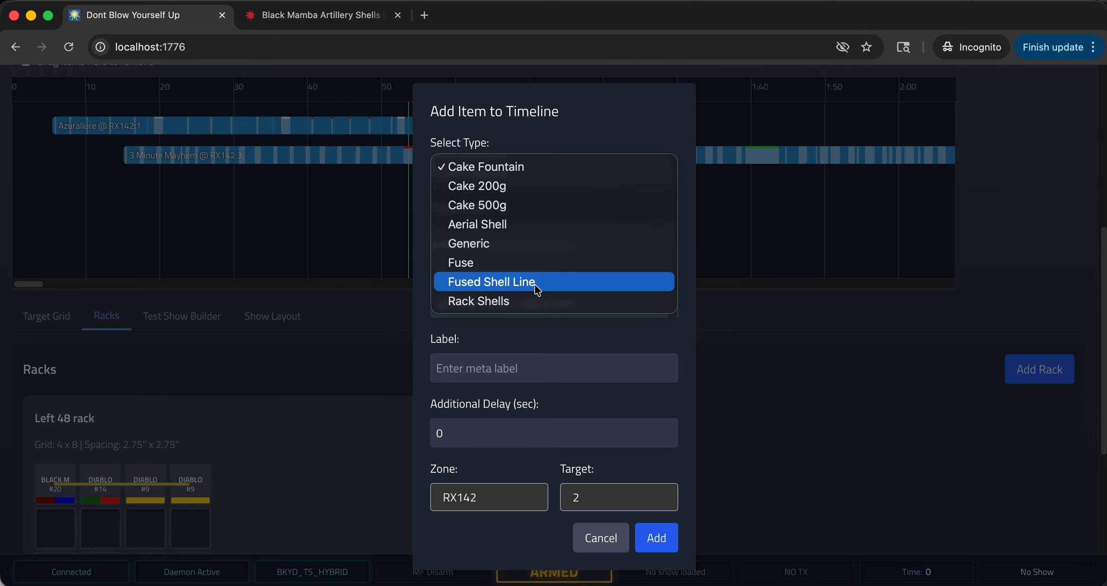
click(538, 301)
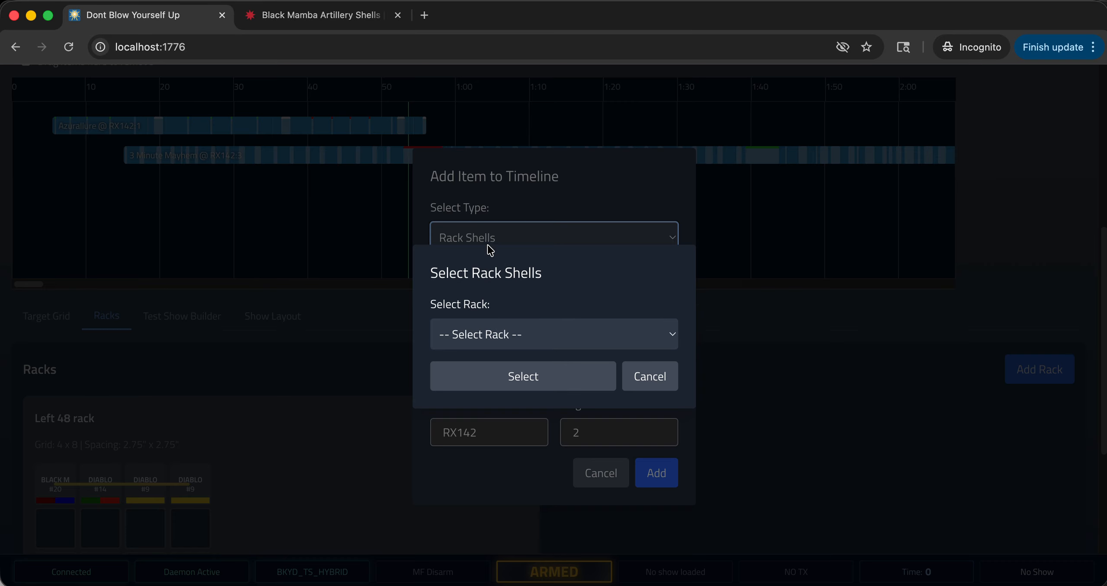
click(519, 335)
click(512, 348)
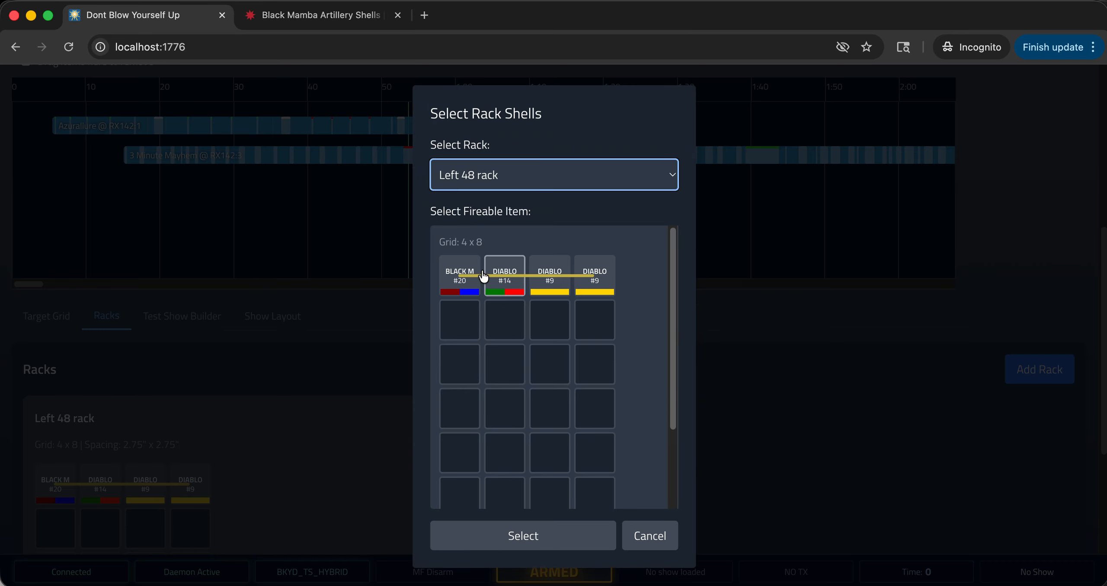
click(469, 273)
click(535, 532)
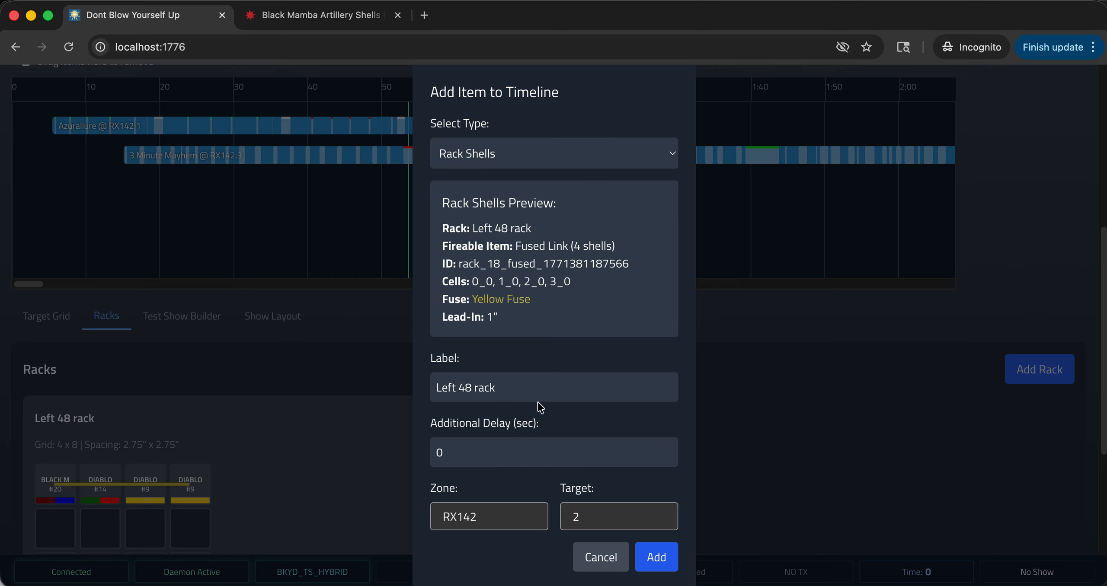
click(654, 558)
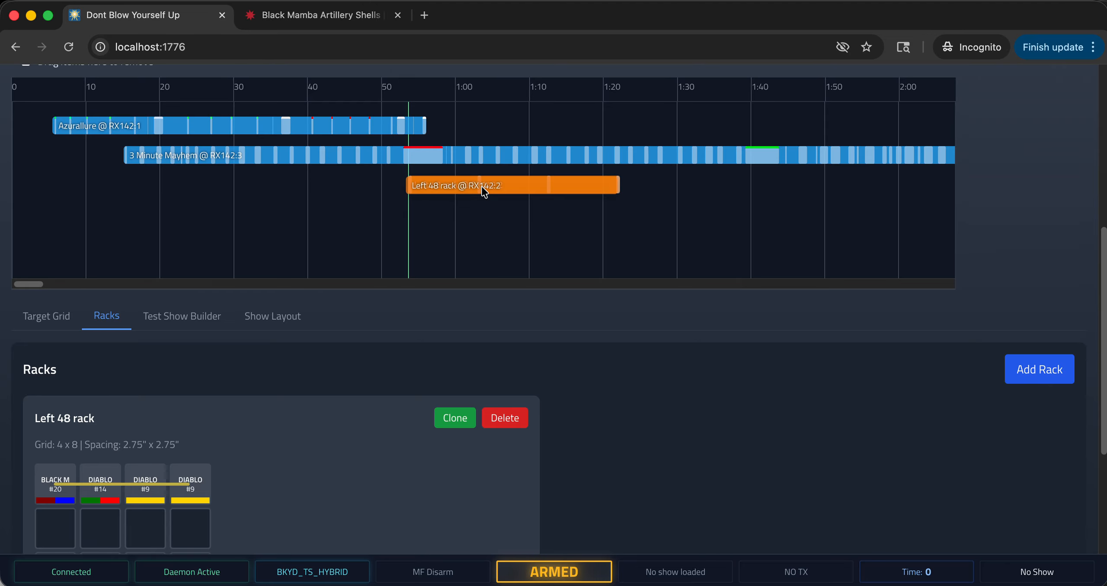
Move the Left 48 rack item earlier on the timeline, starting at about 27 seconds and ending together with Azurallure.
scroll(1071, 285, up, 5)
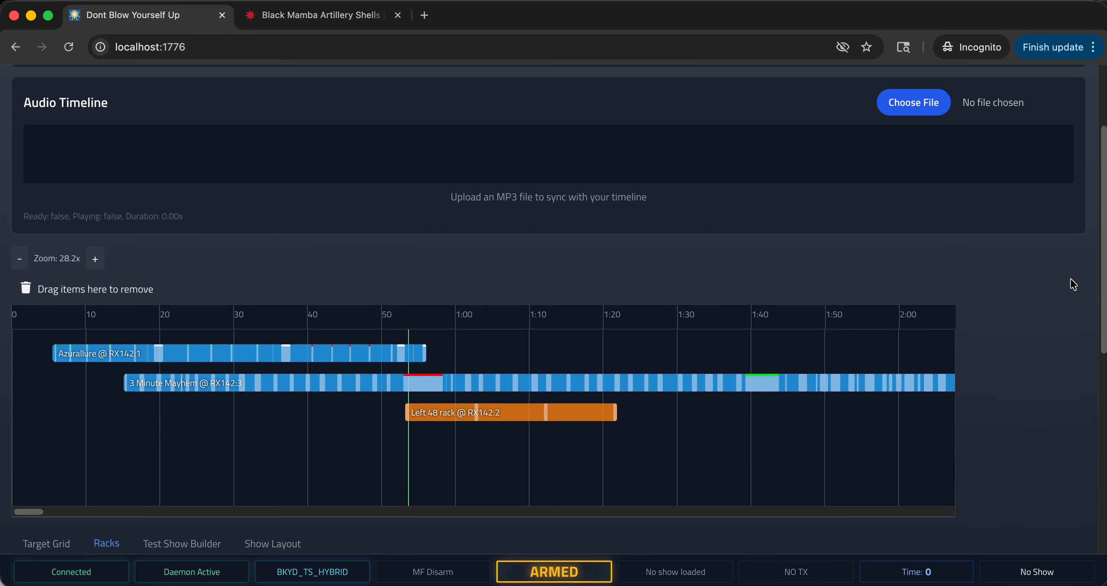
scroll(980, 413, down, 3)
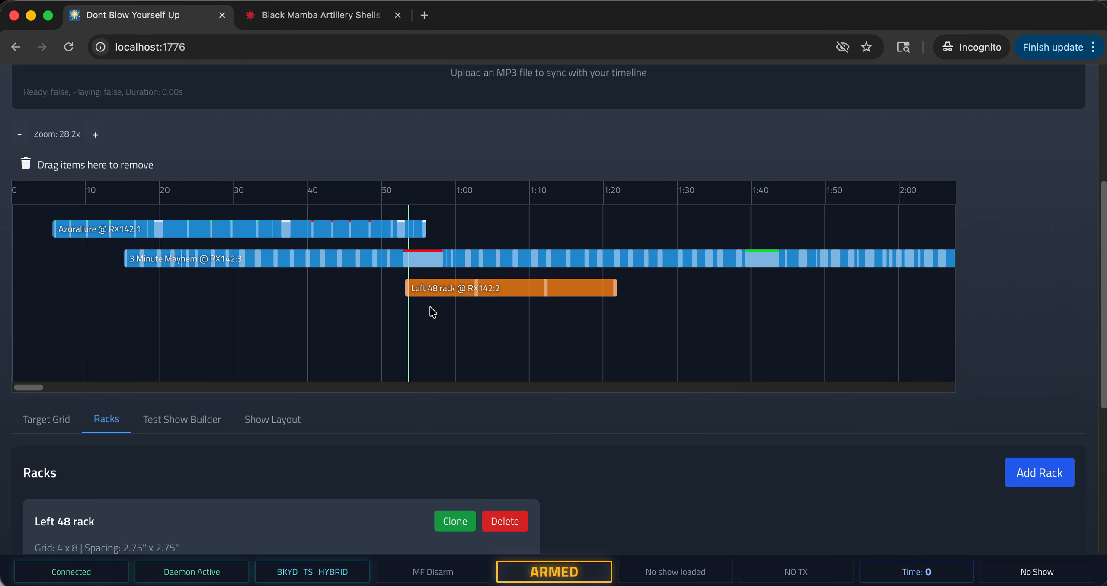
scroll(400, 447, down, 3)
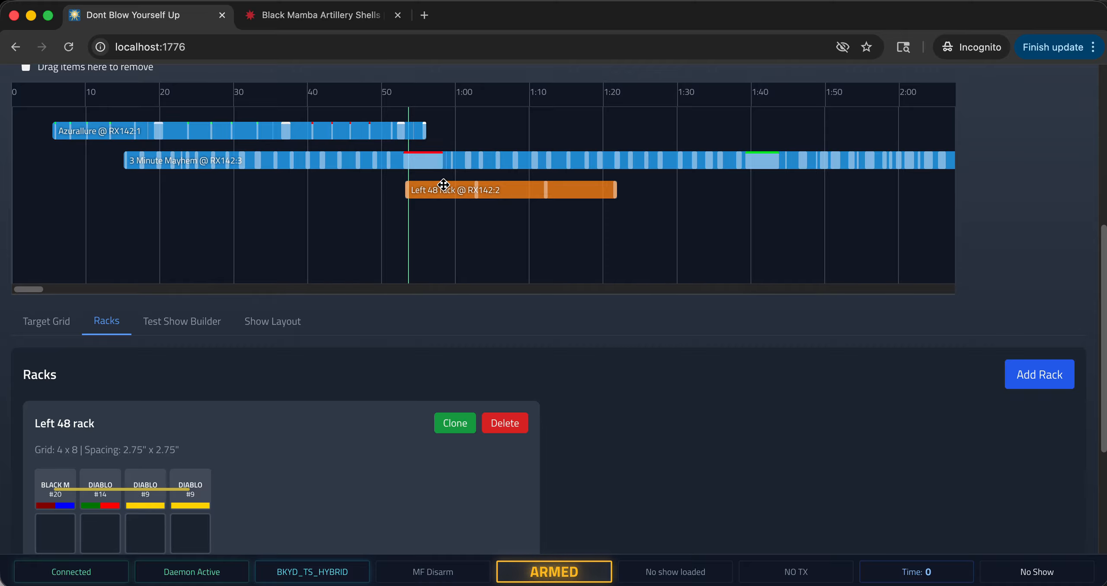
drag(506, 190, 316, 189)
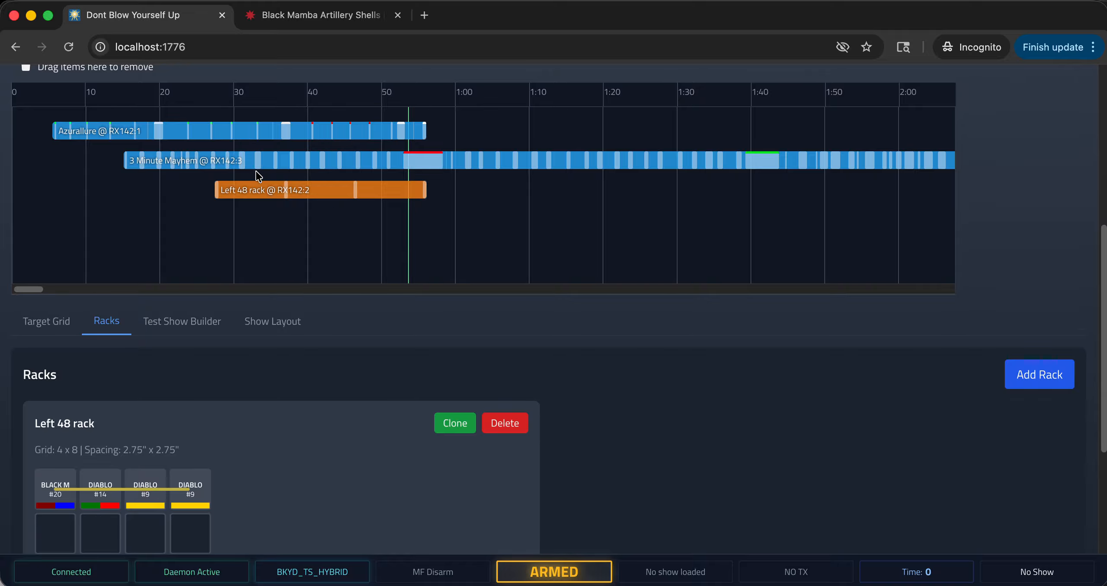
Examine the timing of the cakes and the fused rack line on the timeline, along with the audio and show summary sections.
scroll(410, 260, up, 1)
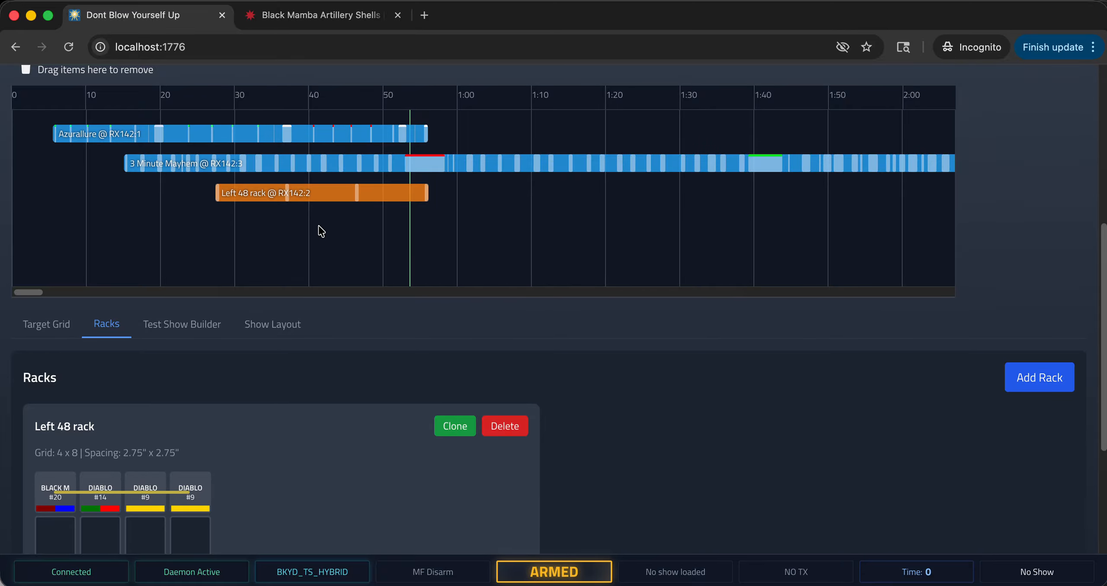
scroll(422, 334, up, 2)
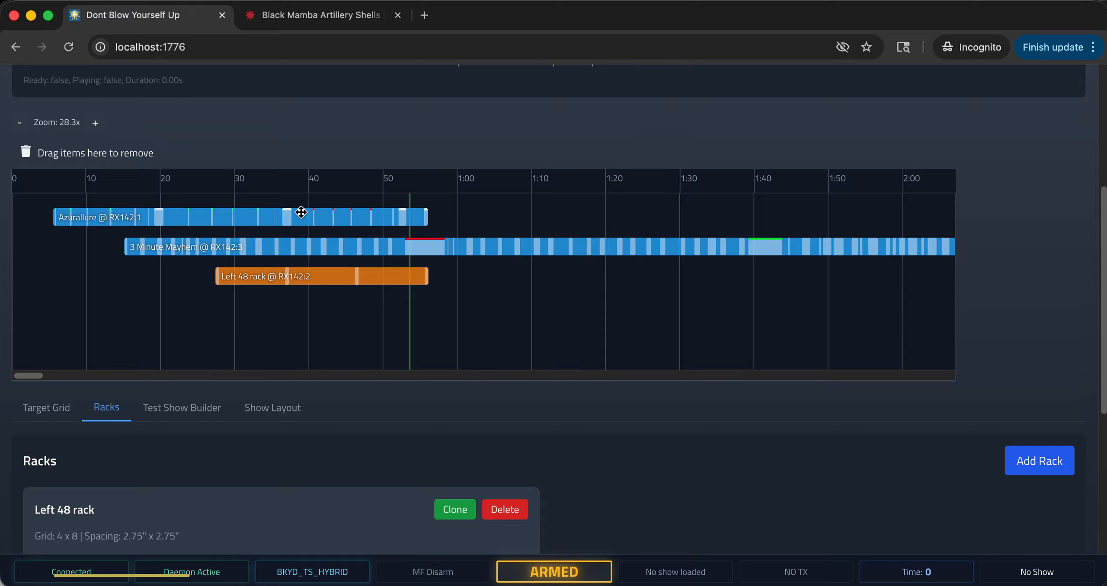
scroll(285, 163, up, 1)
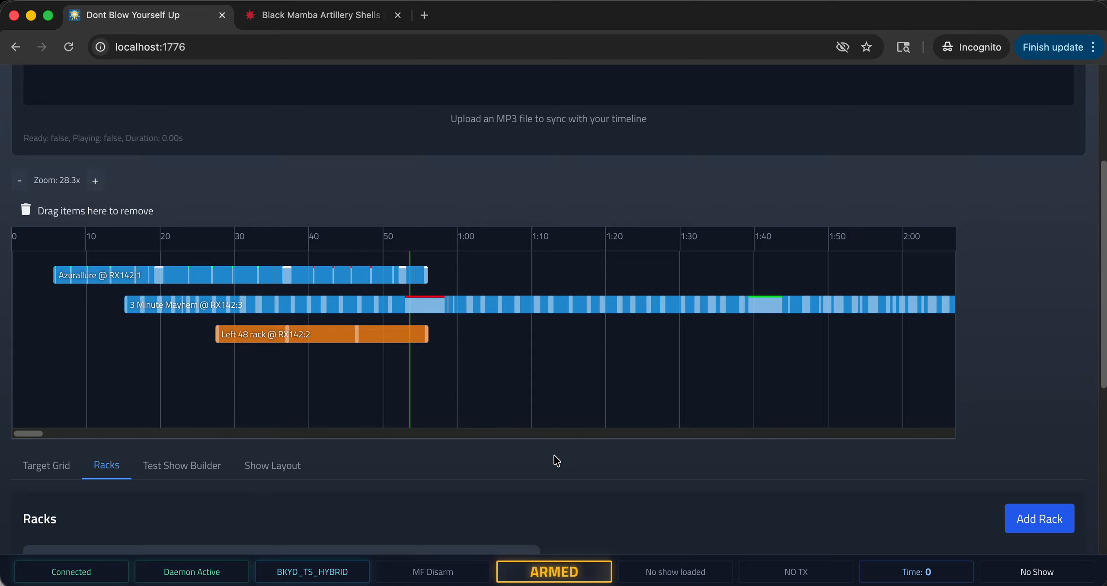
scroll(536, 475, down, 5)
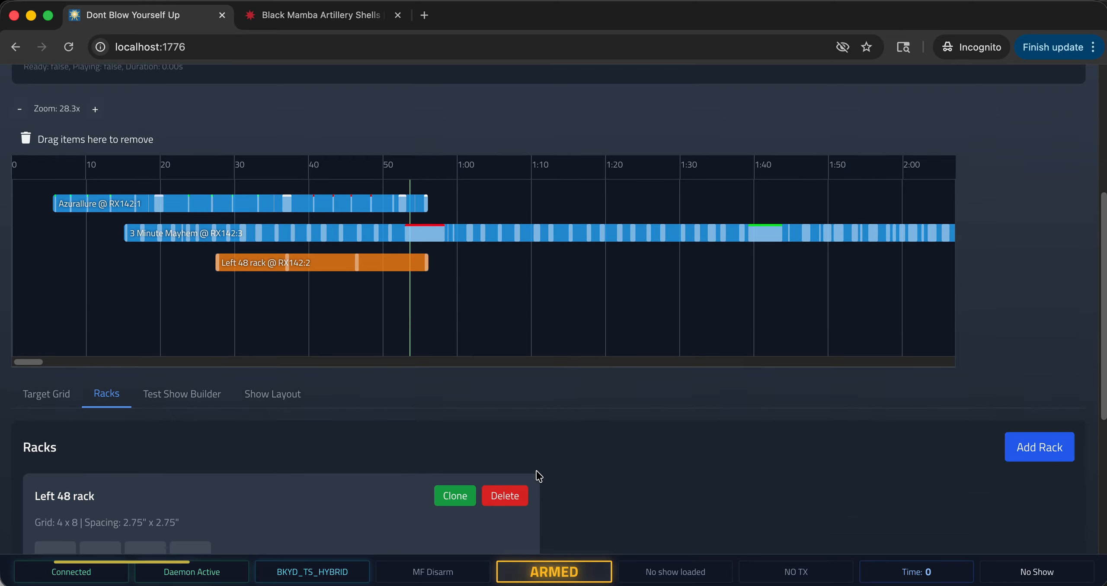
scroll(701, 348, up, 8)
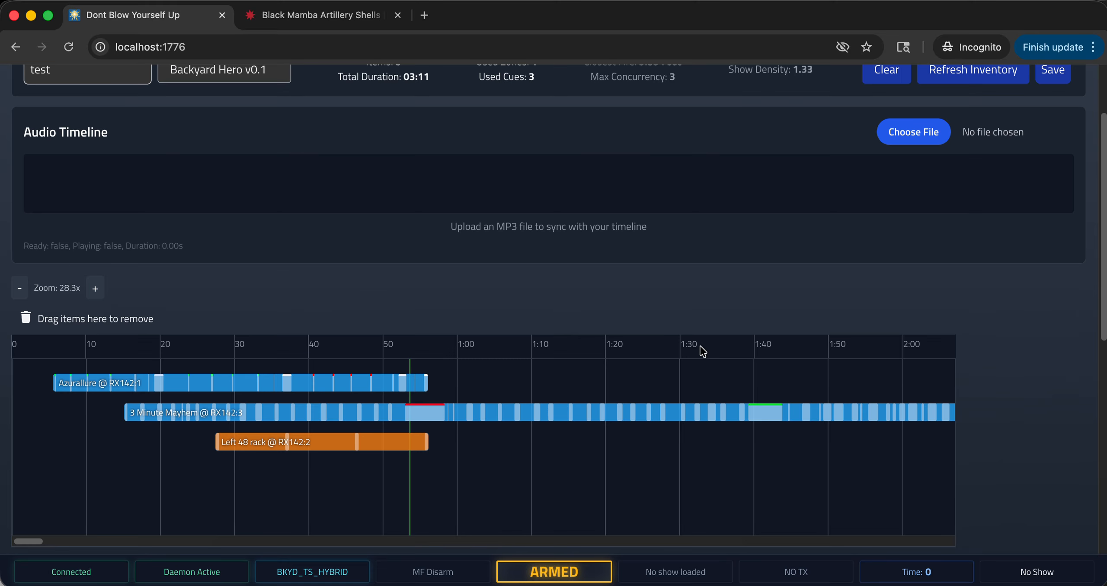
scroll(700, 348, down, 2)
scroll(699, 358, up, 2)
scroll(699, 357, up, 1)
scroll(700, 358, down, 3)
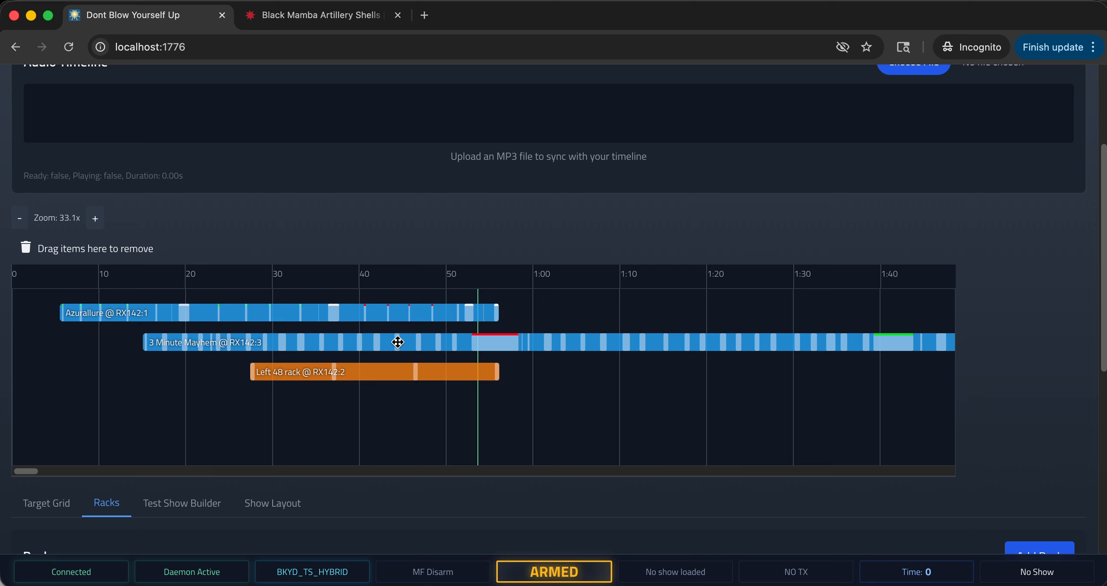
scroll(1009, 362, up, 5)
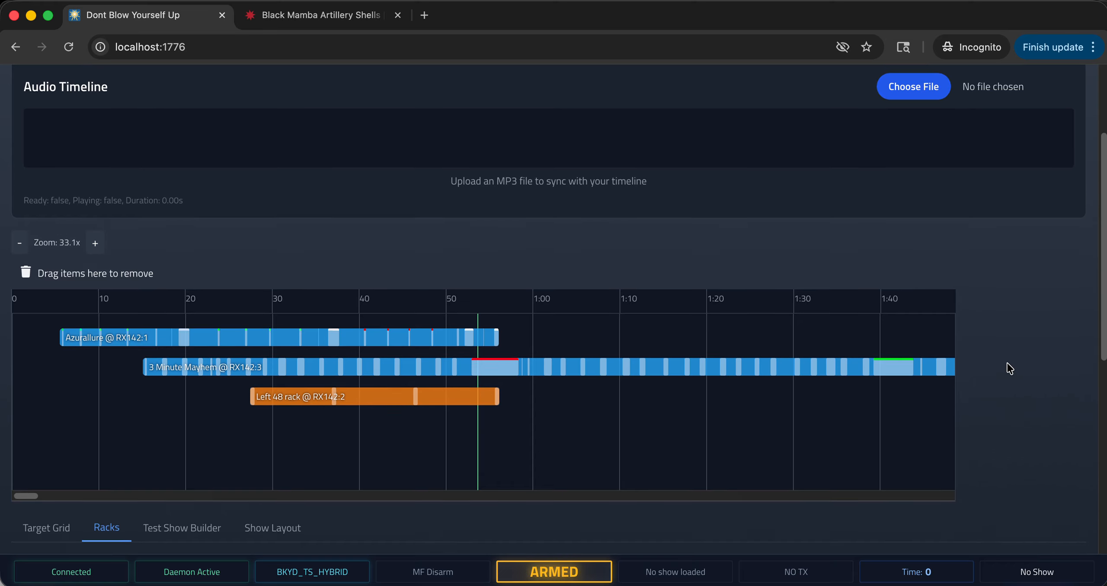
scroll(1007, 383, down, 10)
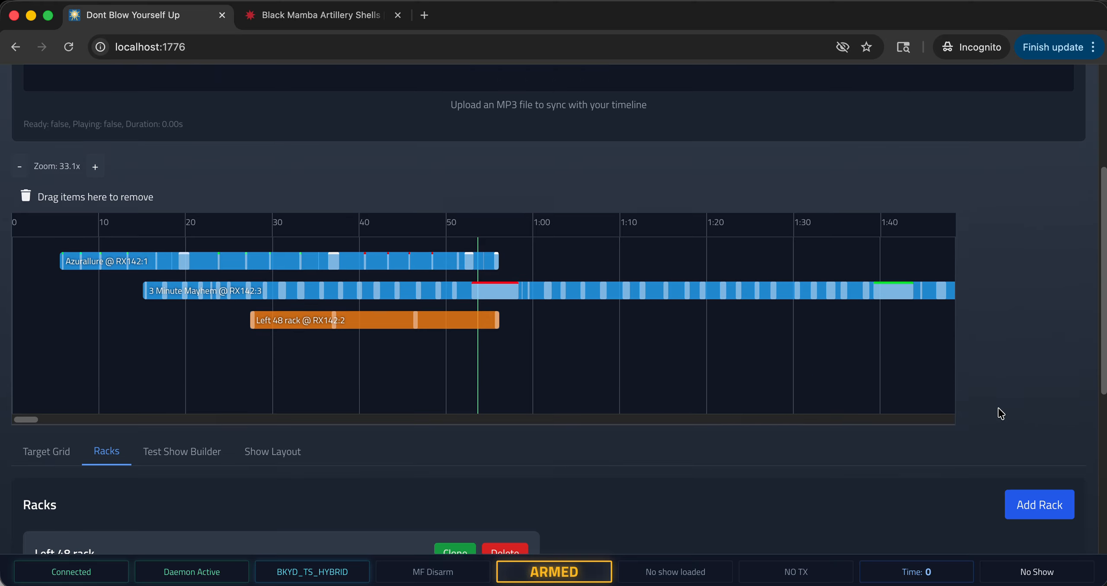